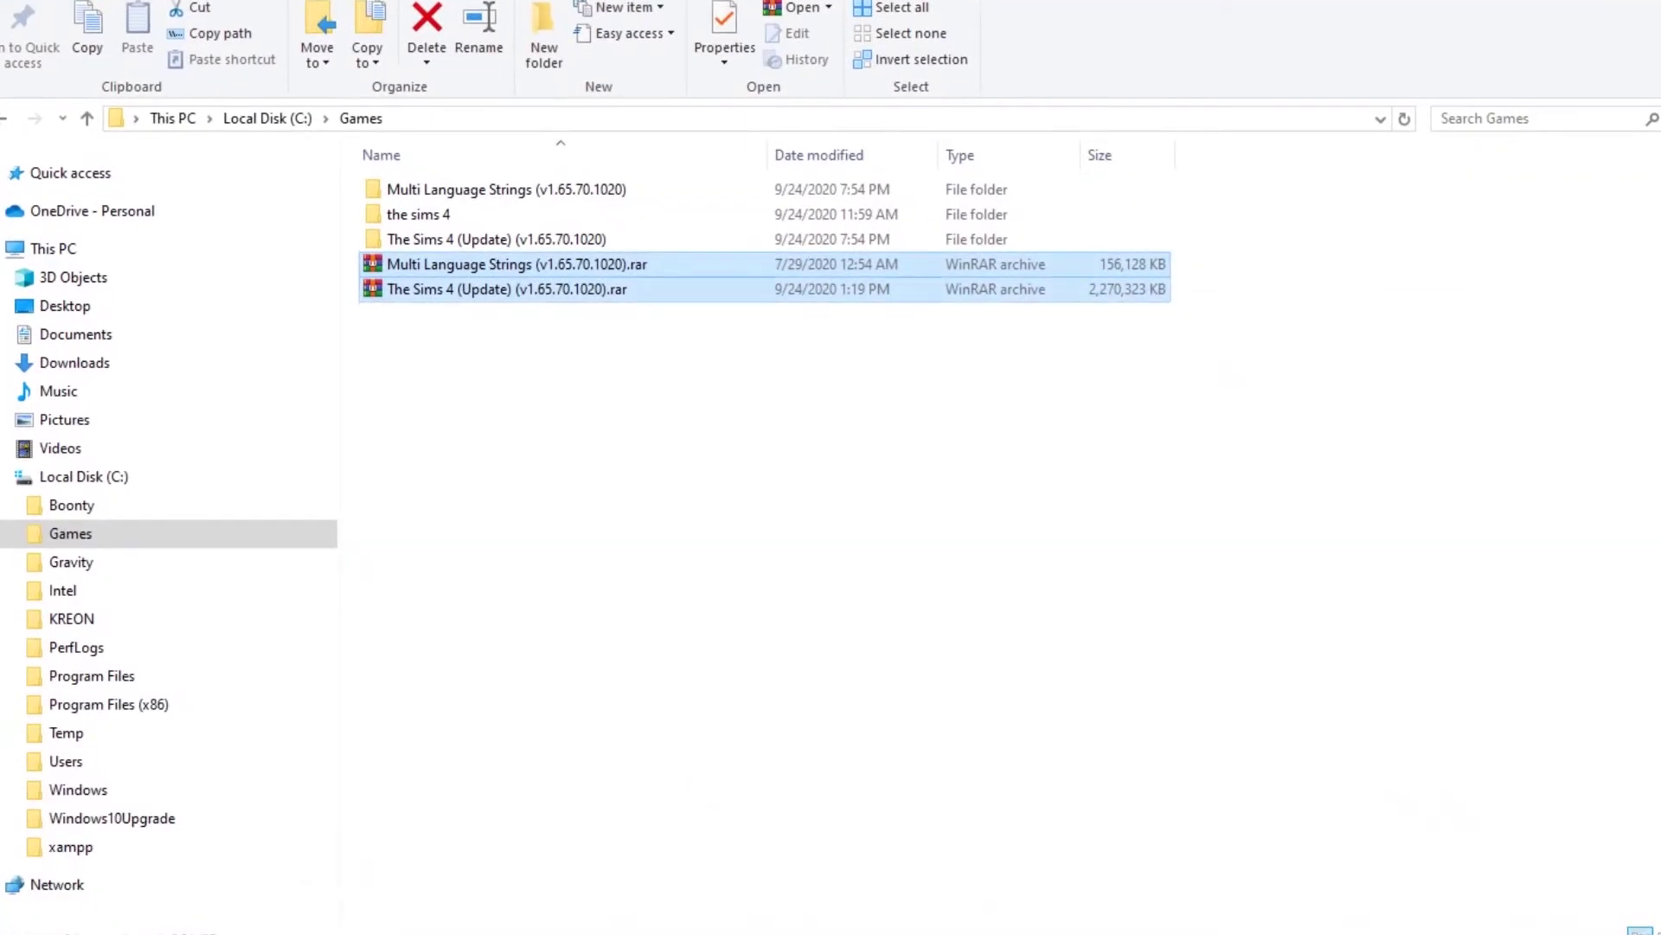
Run Setup.exe from the Update folder inside The Sims 4 (Update) (v1.65.70.1020).
click(495, 239)
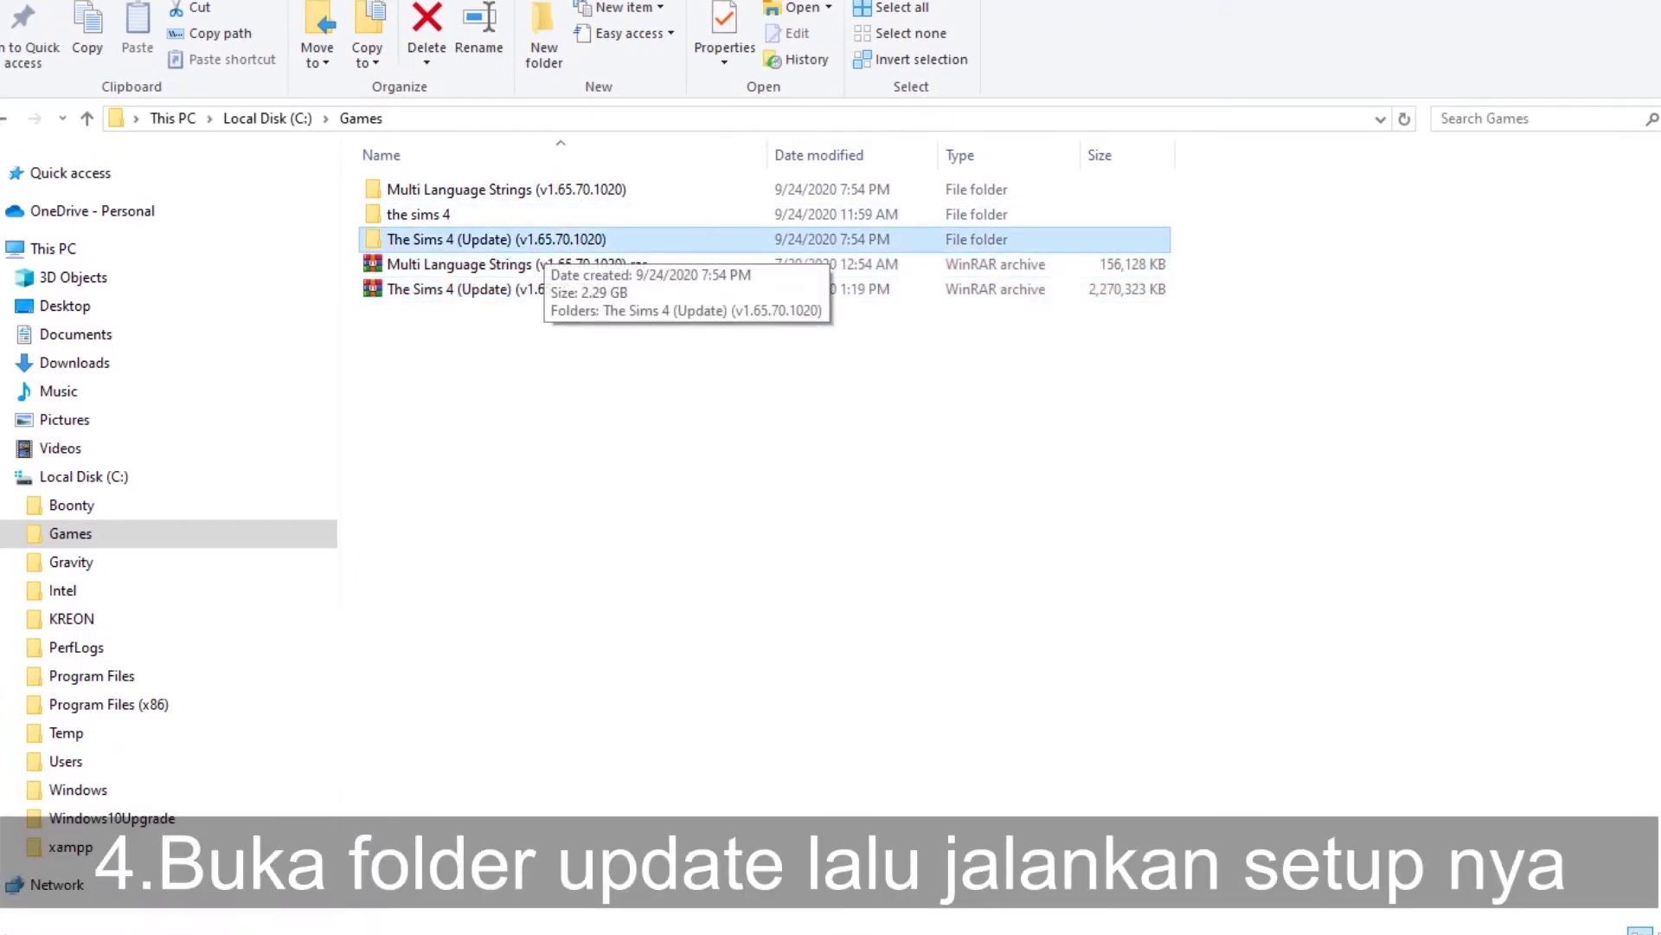
right_click(504, 242)
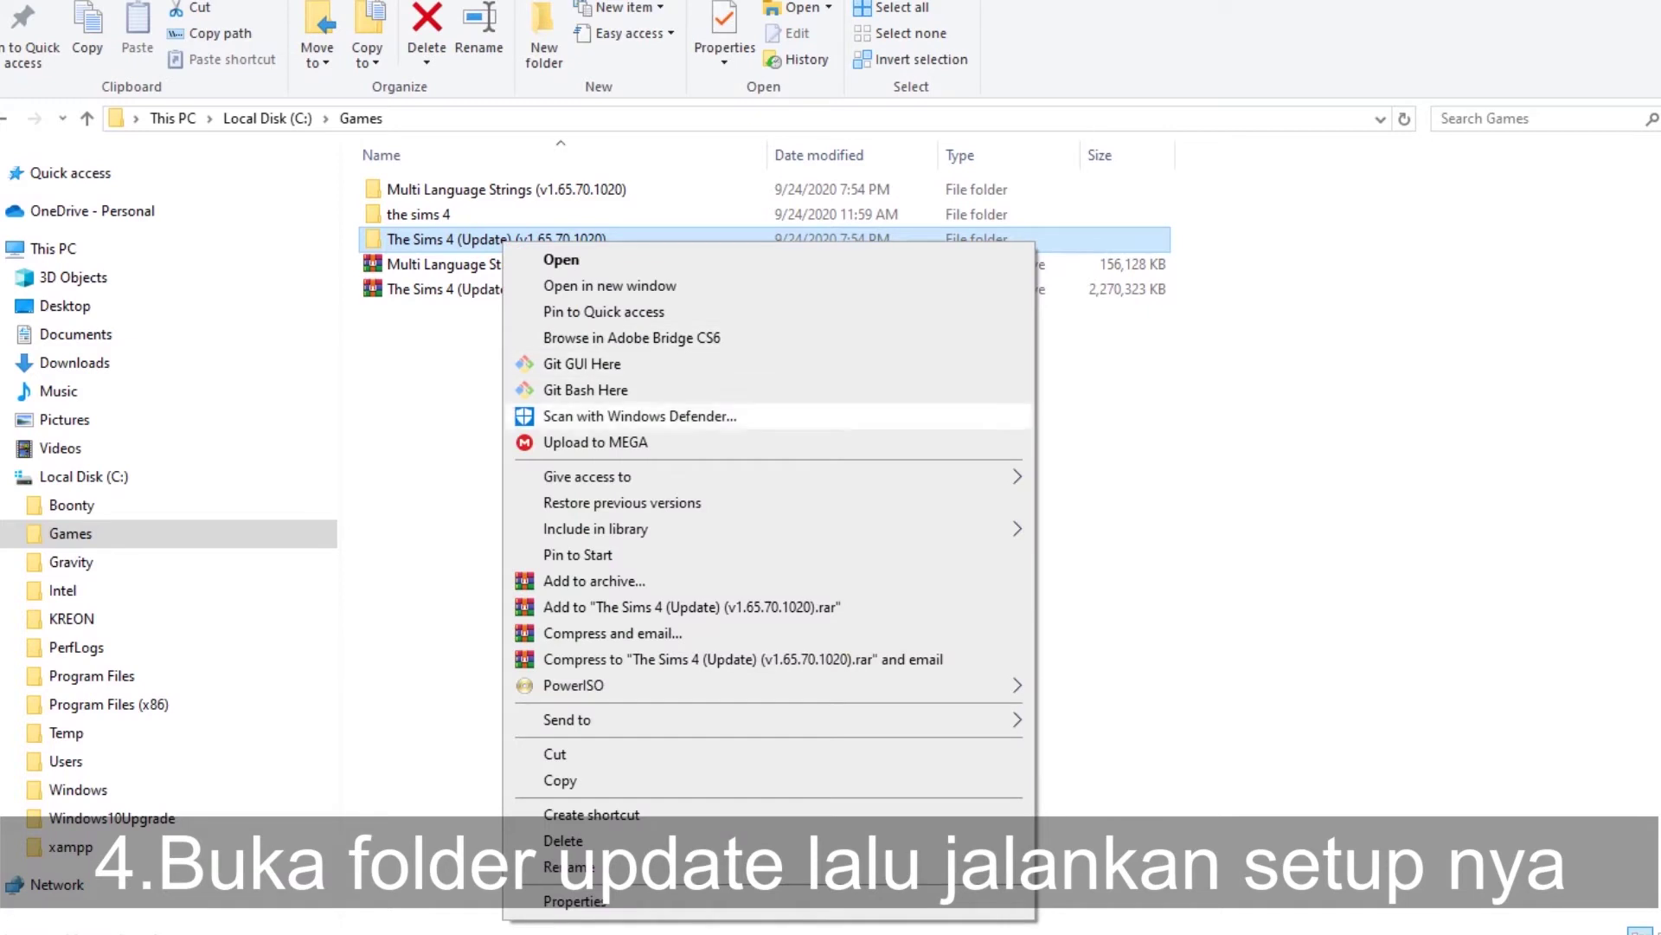
click(561, 260)
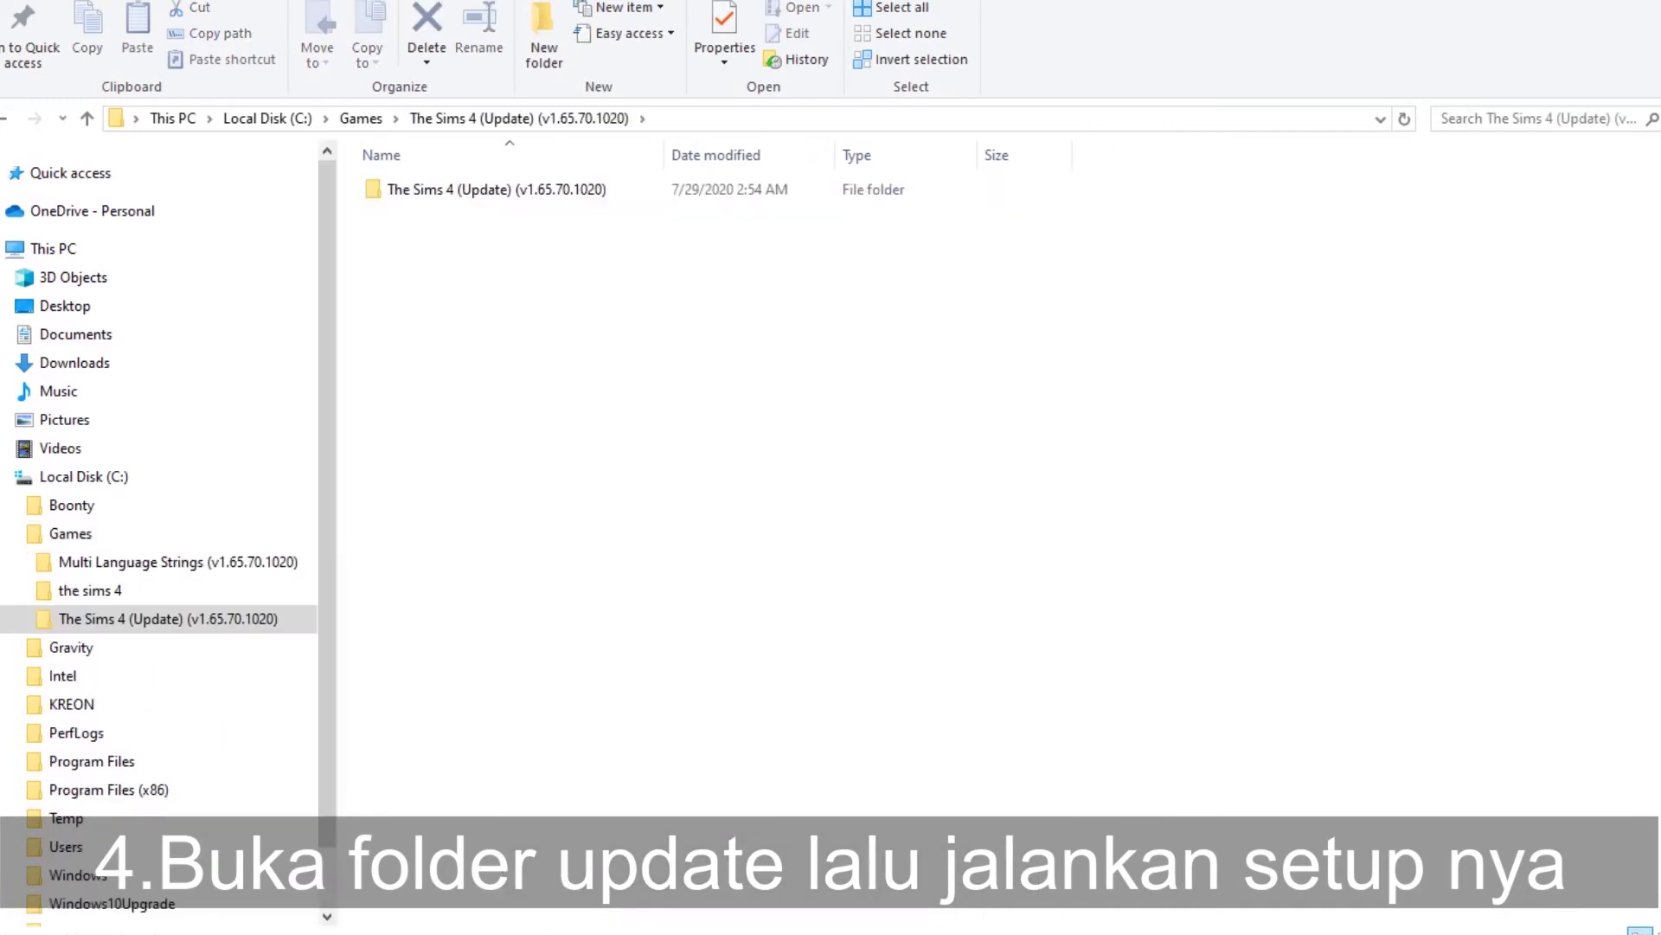
click(496, 190)
key(Return)
double_click(415, 214)
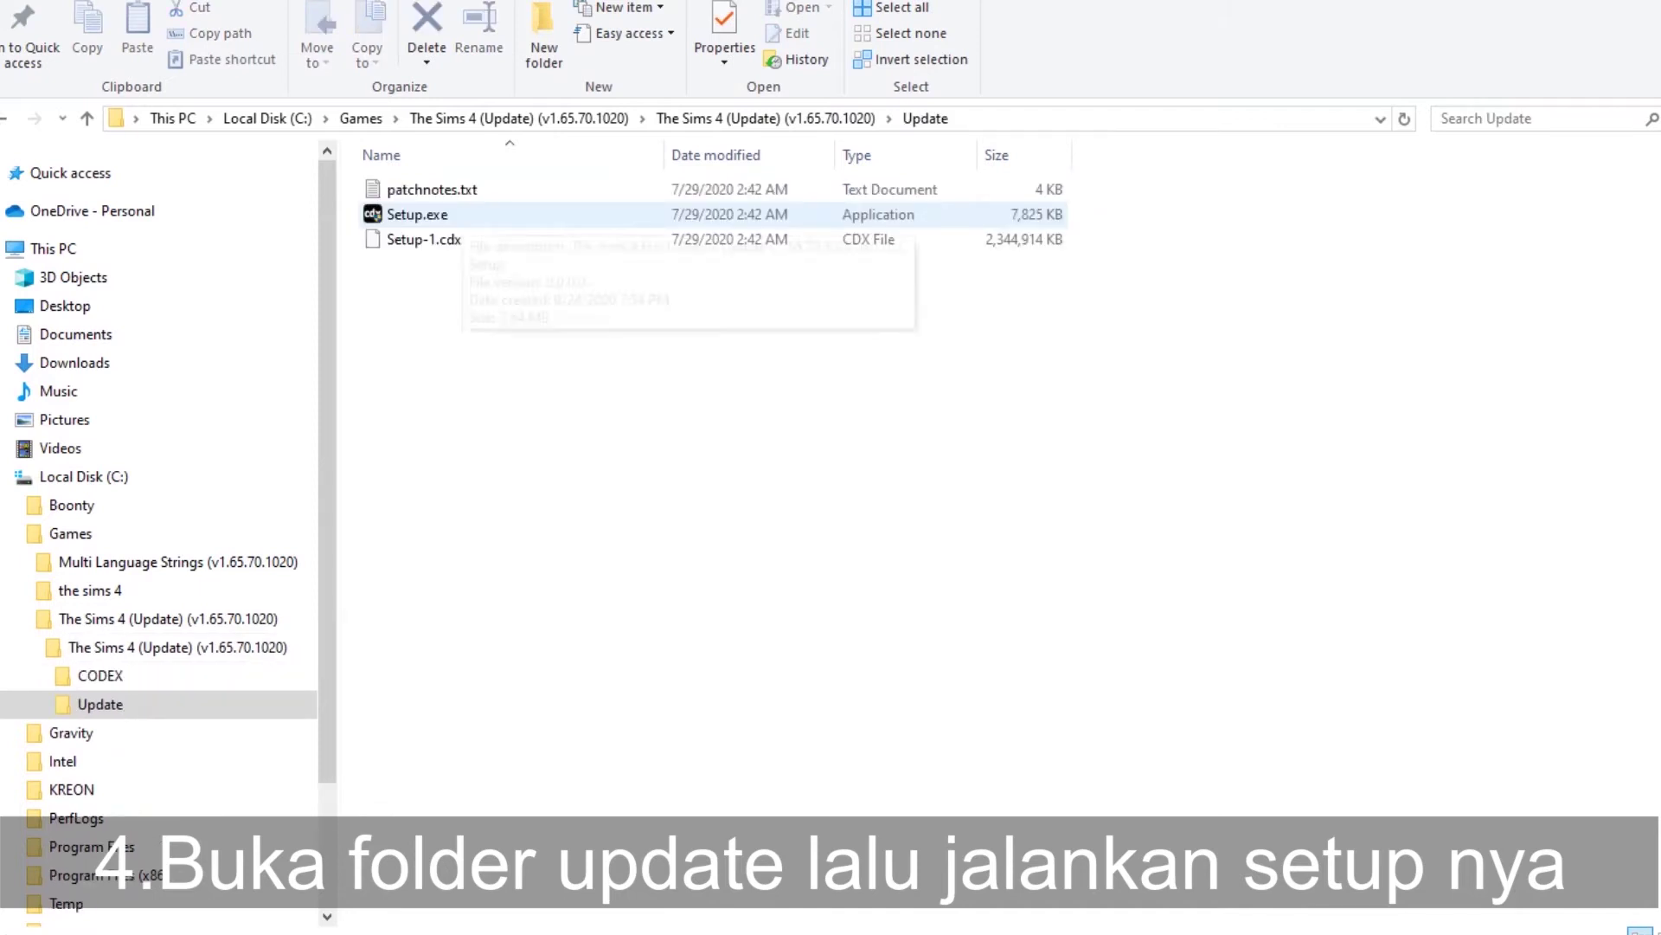
click(463, 214)
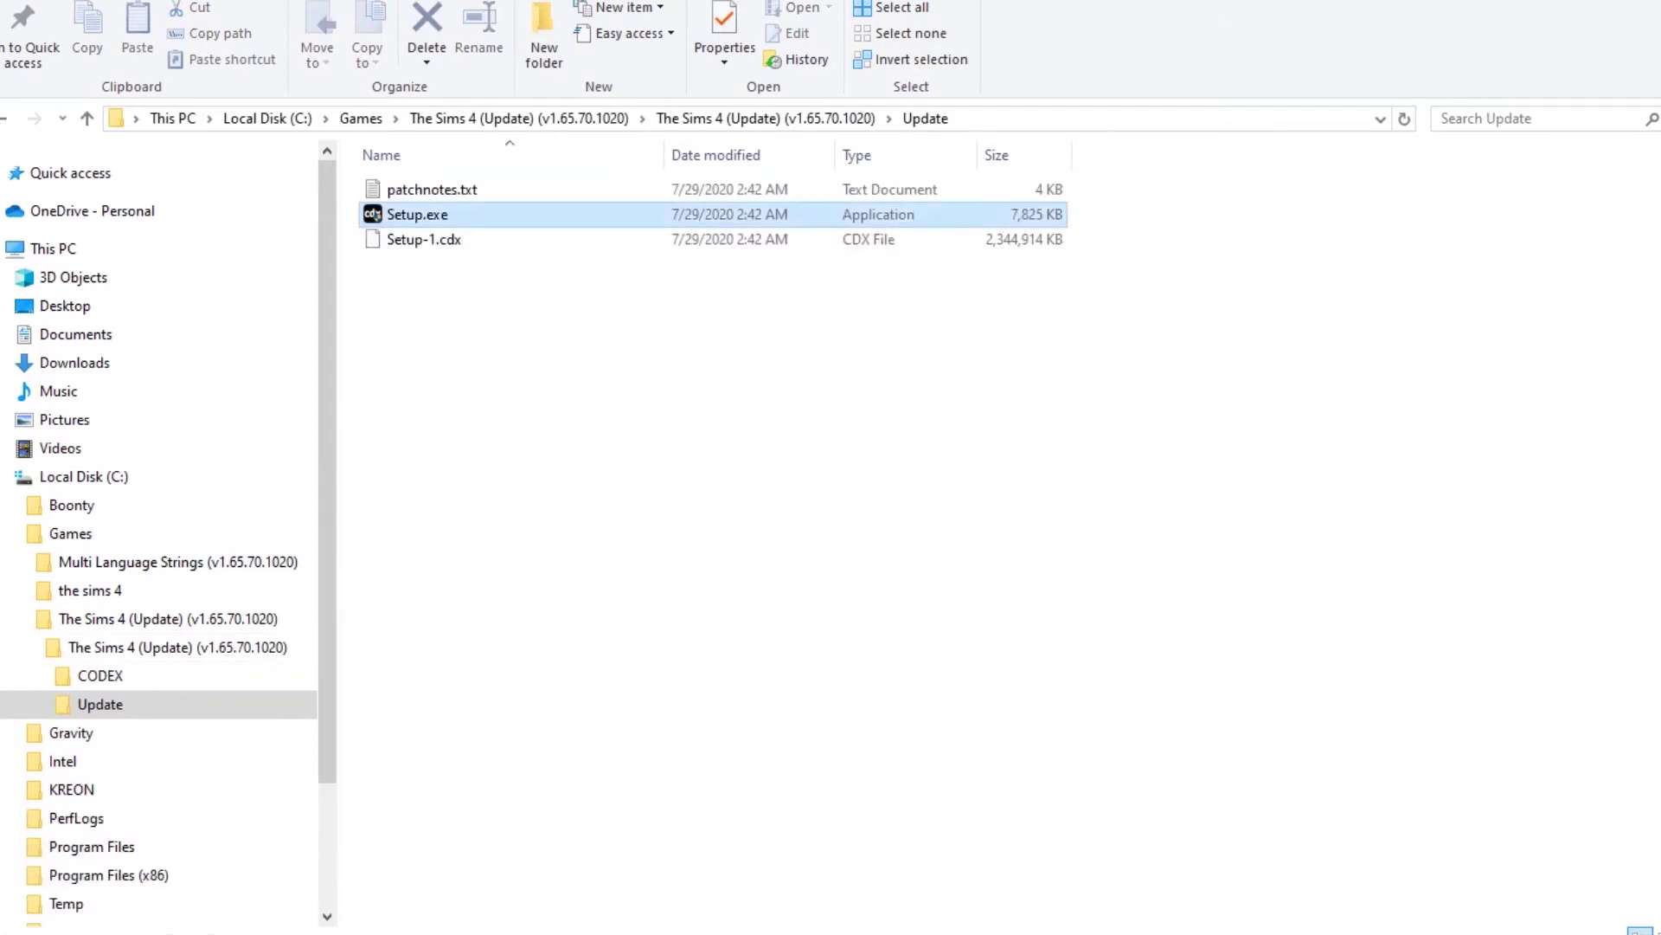
key(Return)
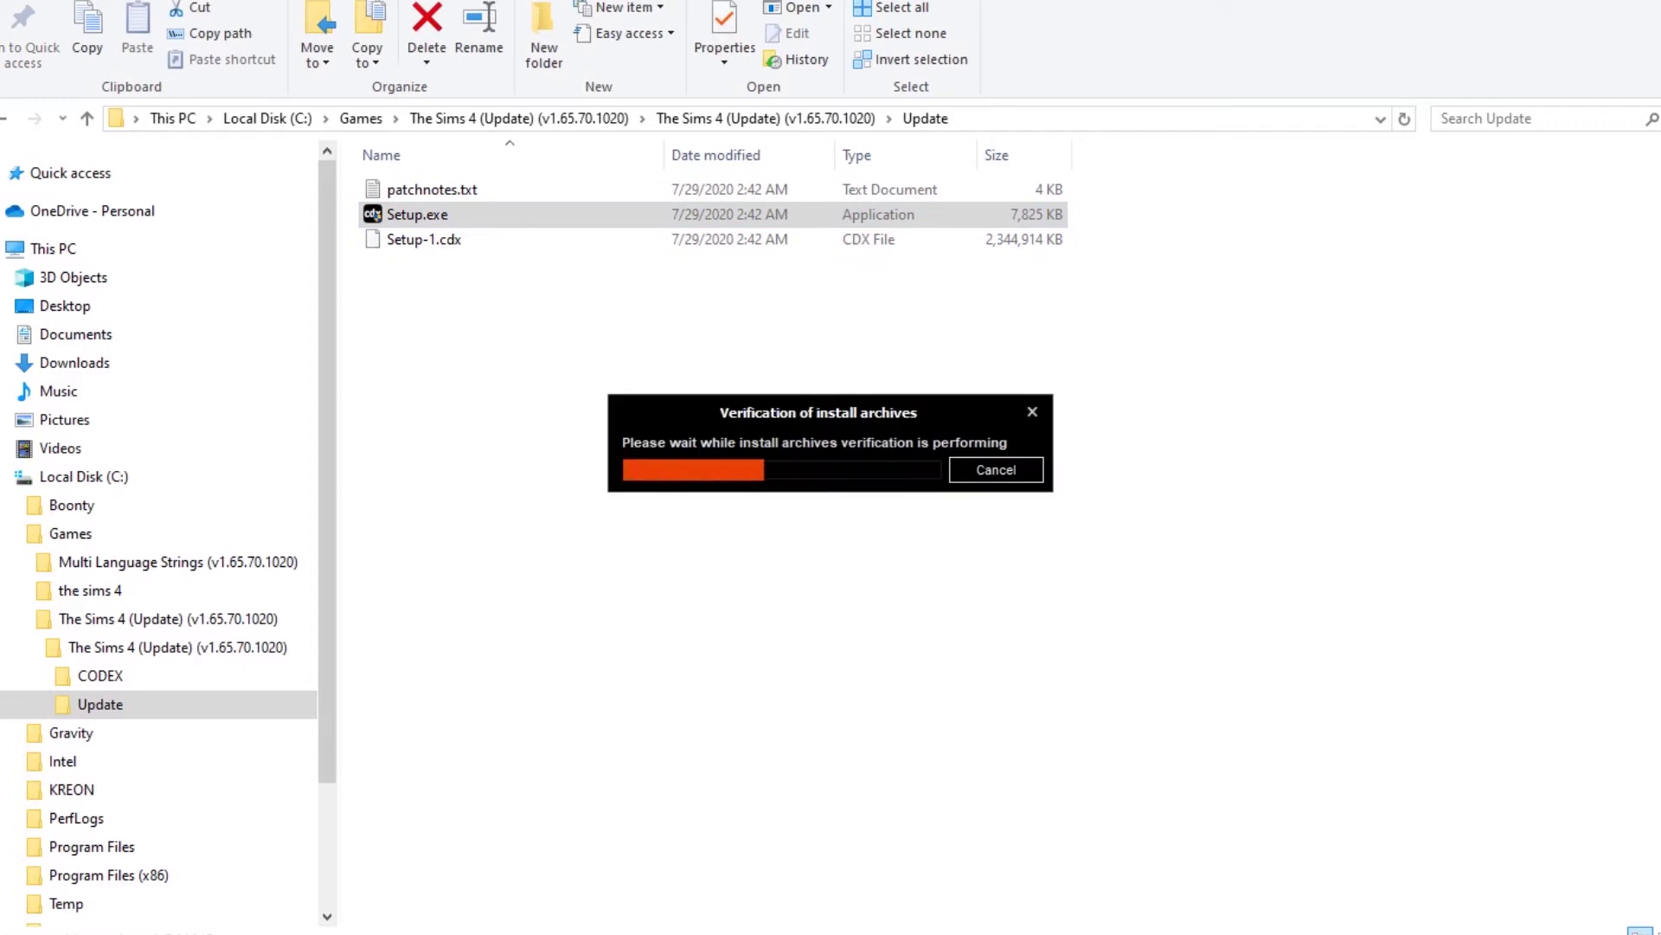
Install the update into C:\Games\the sims 4\ with the contents of the CODEX directory copied to the install directory.
click(1031, 325)
double_click(658, 404)
click(683, 449)
click(1041, 371)
click(586, 377)
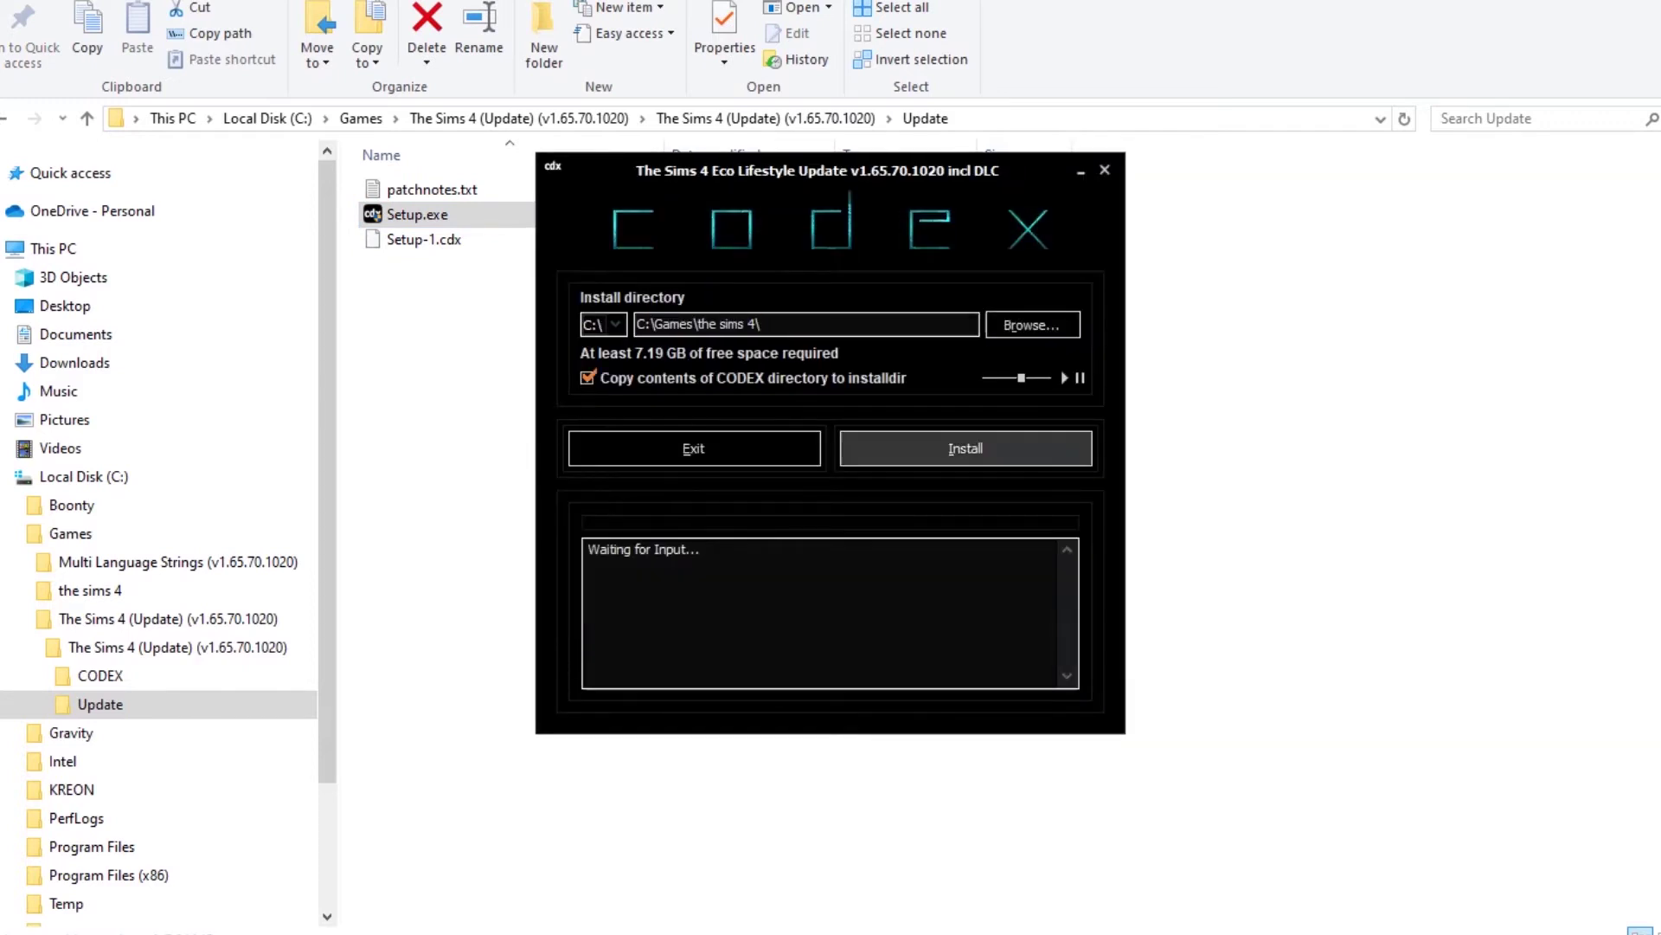
click(965, 448)
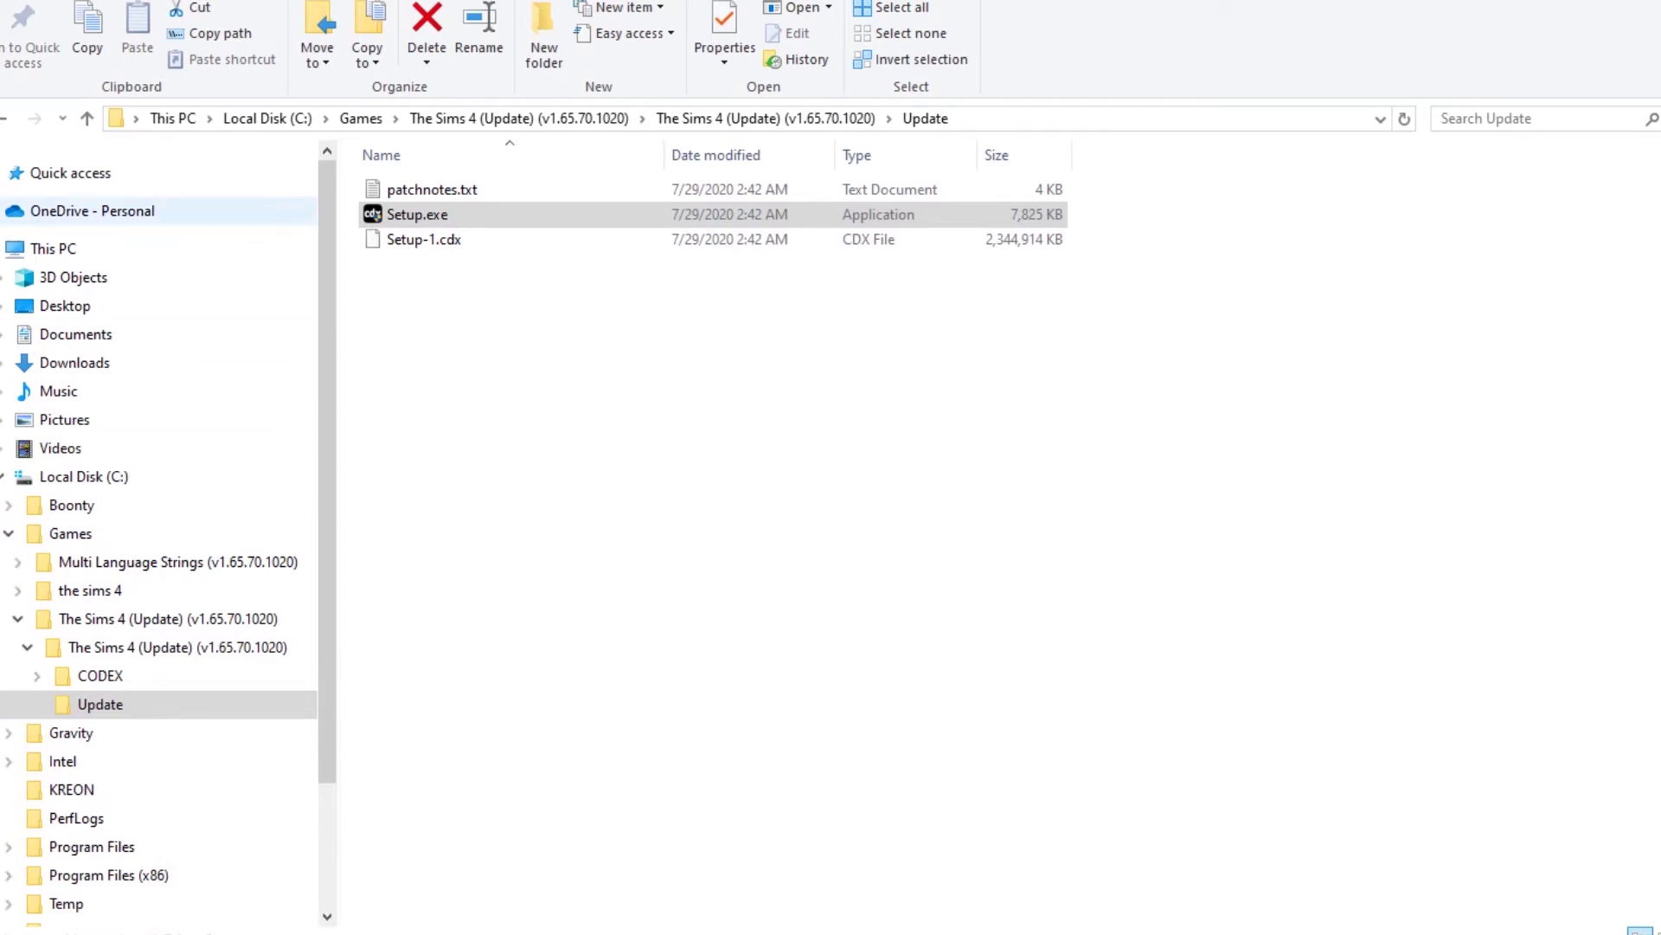
Copy everything inside the inner Multi Language Strings (v1.65.70.1020) folder in C:\Games.
key(alt+Left)
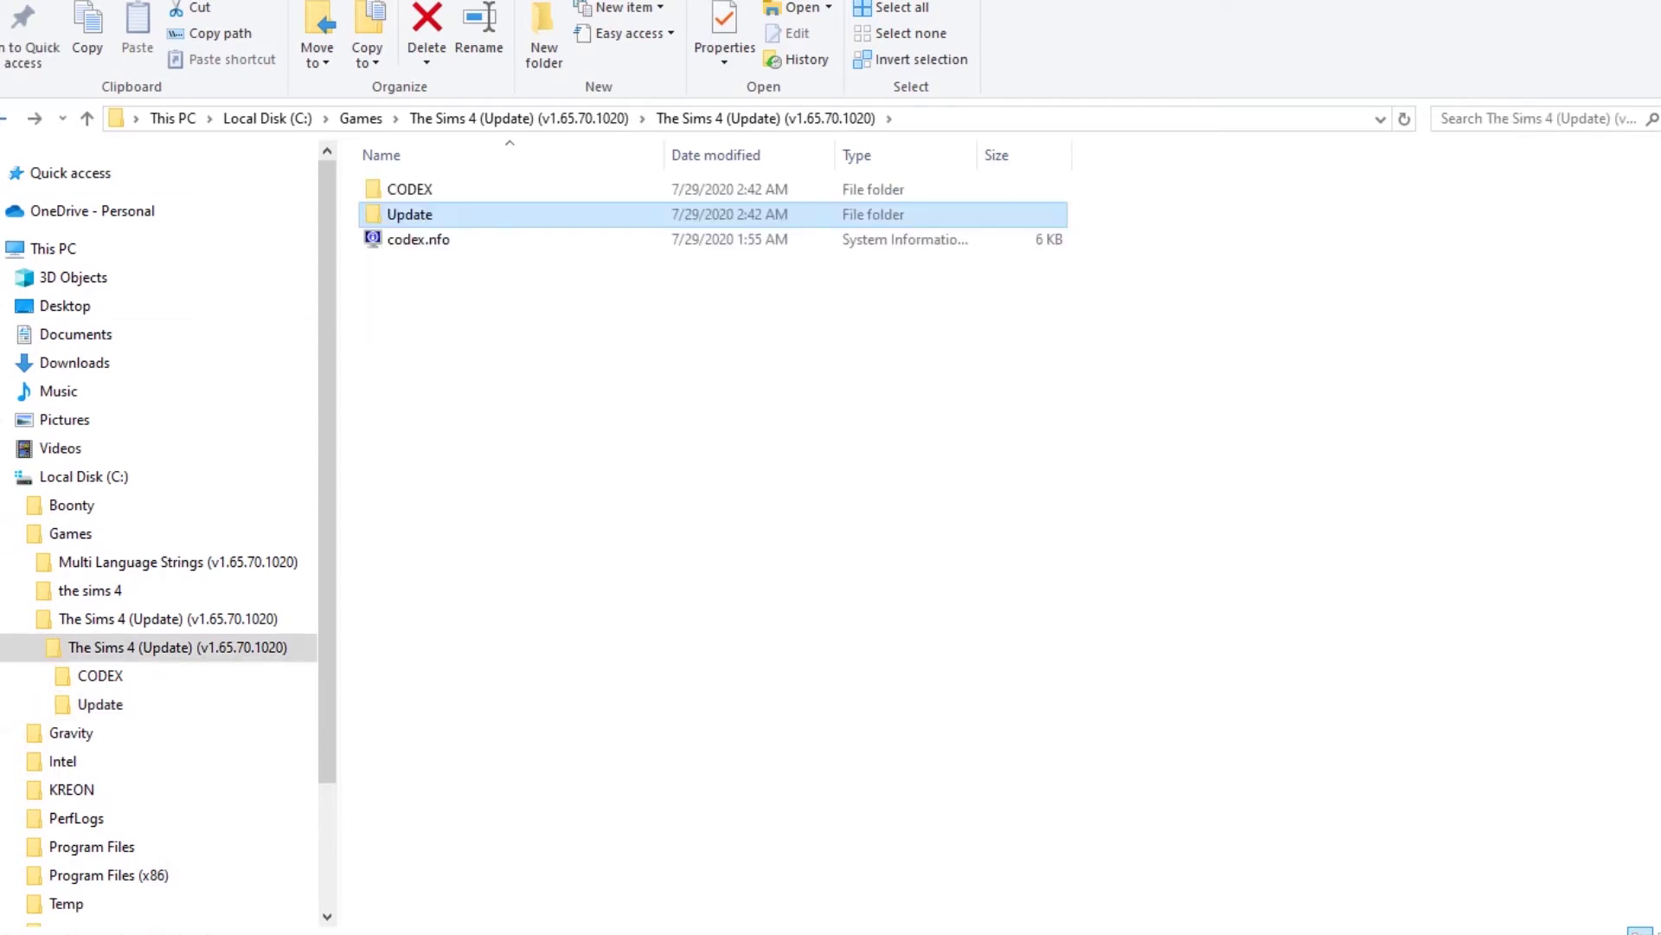
key(alt+Left)
key(alt+Left)
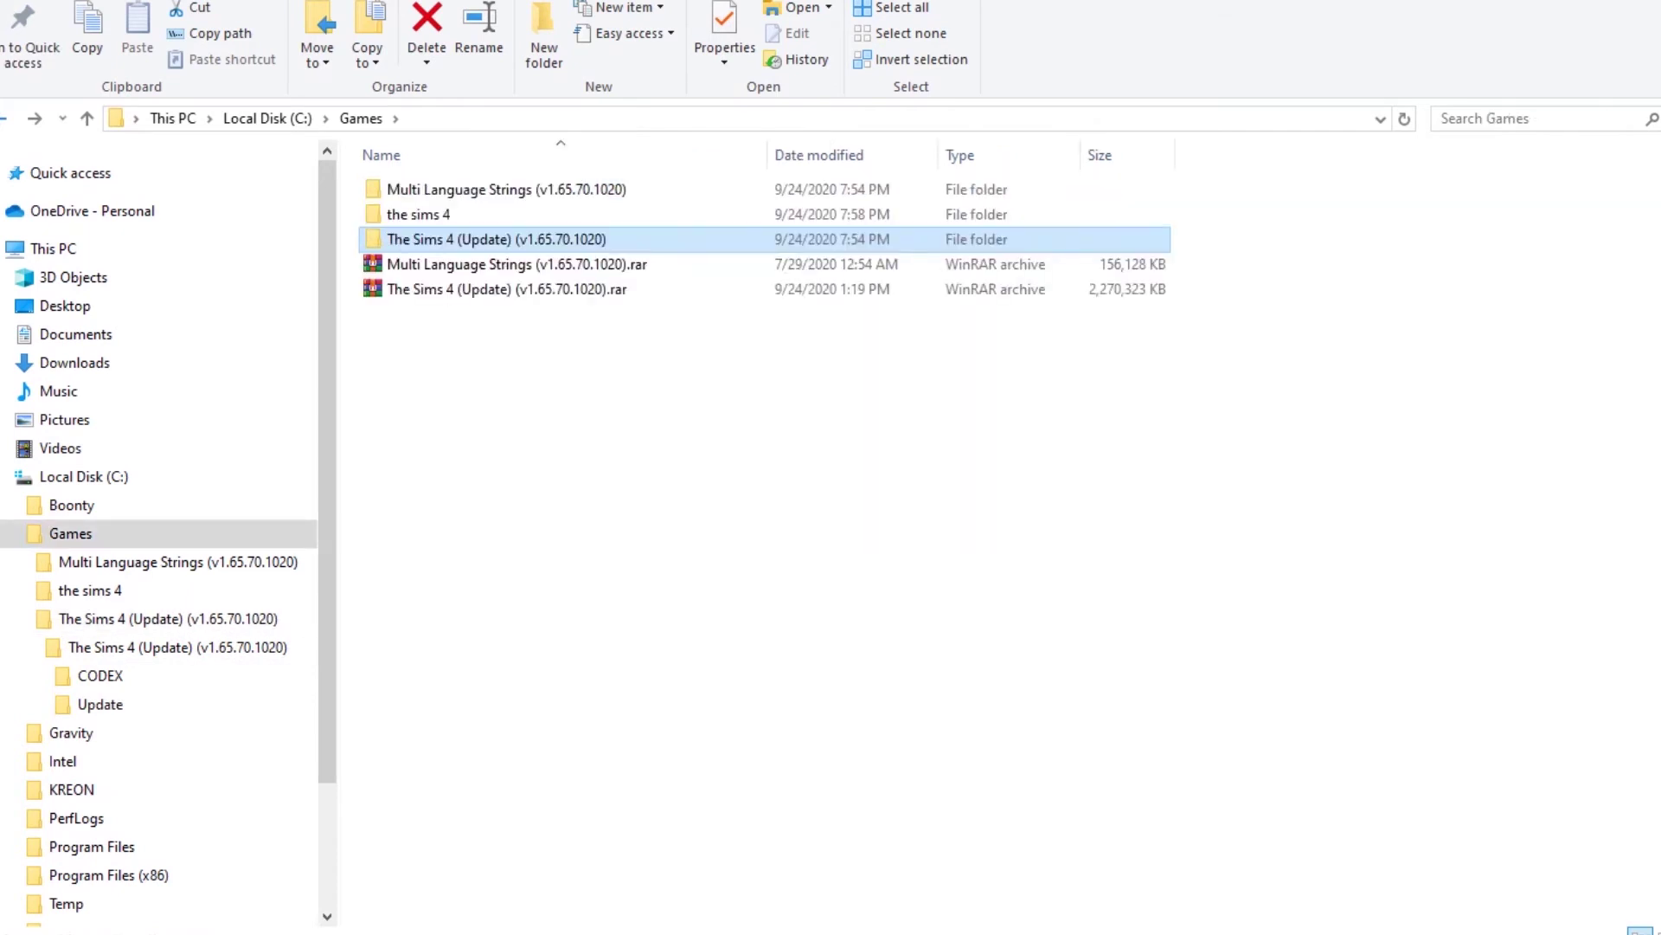
double_click(506, 189)
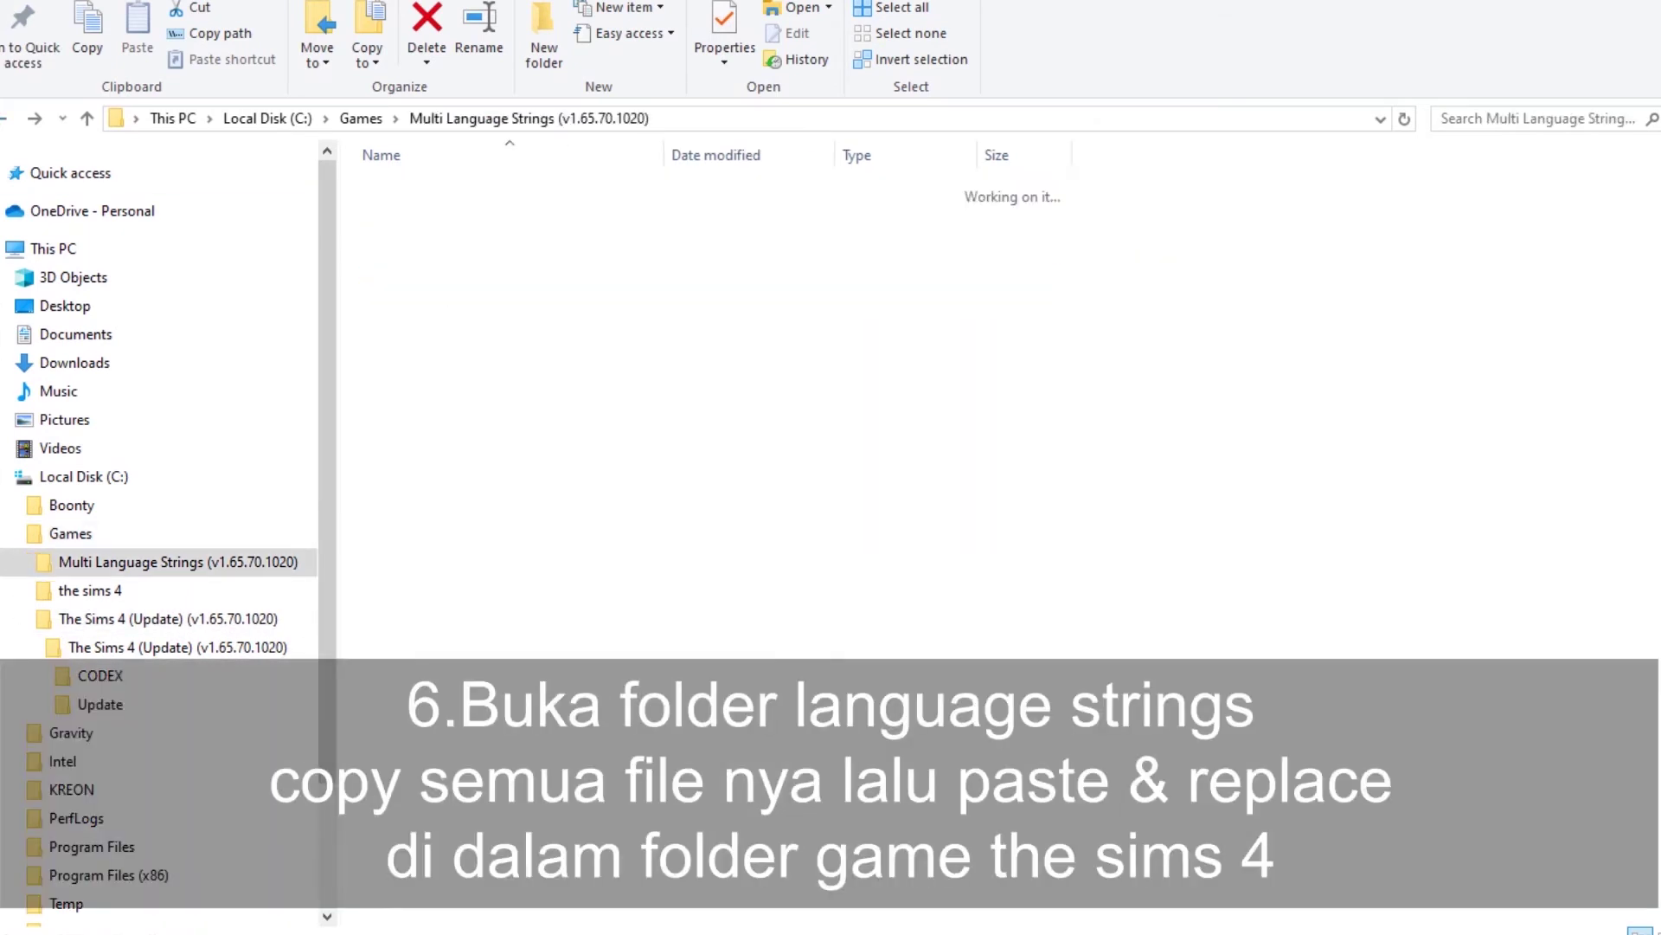
double_click(506, 189)
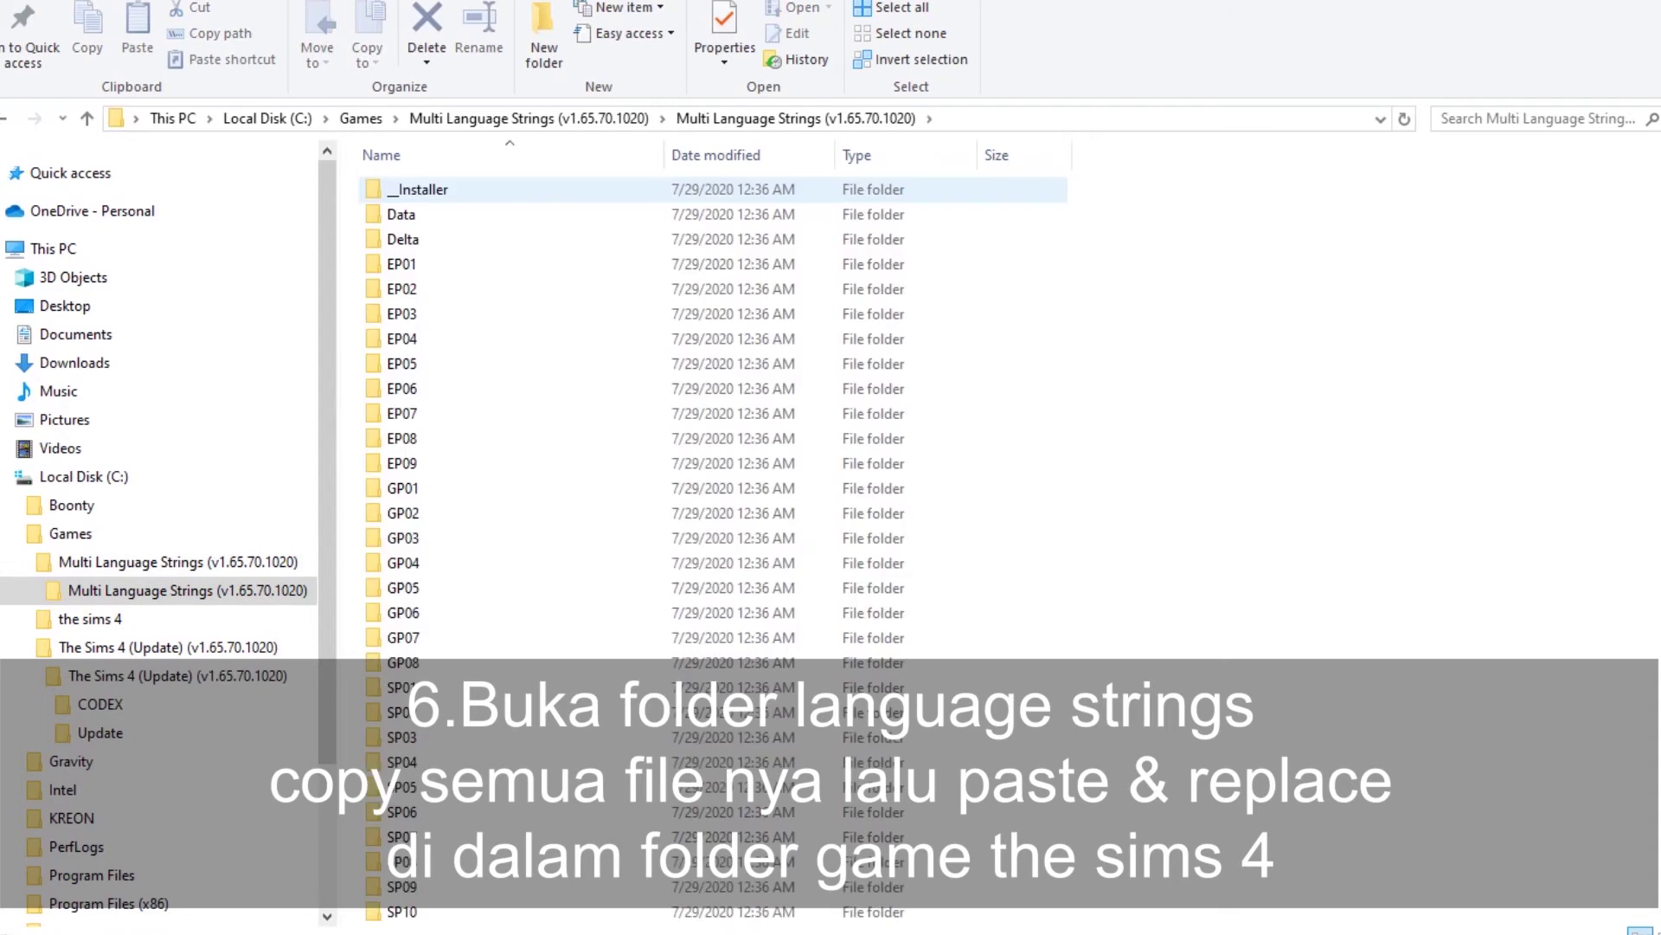
key(ctrl+a)
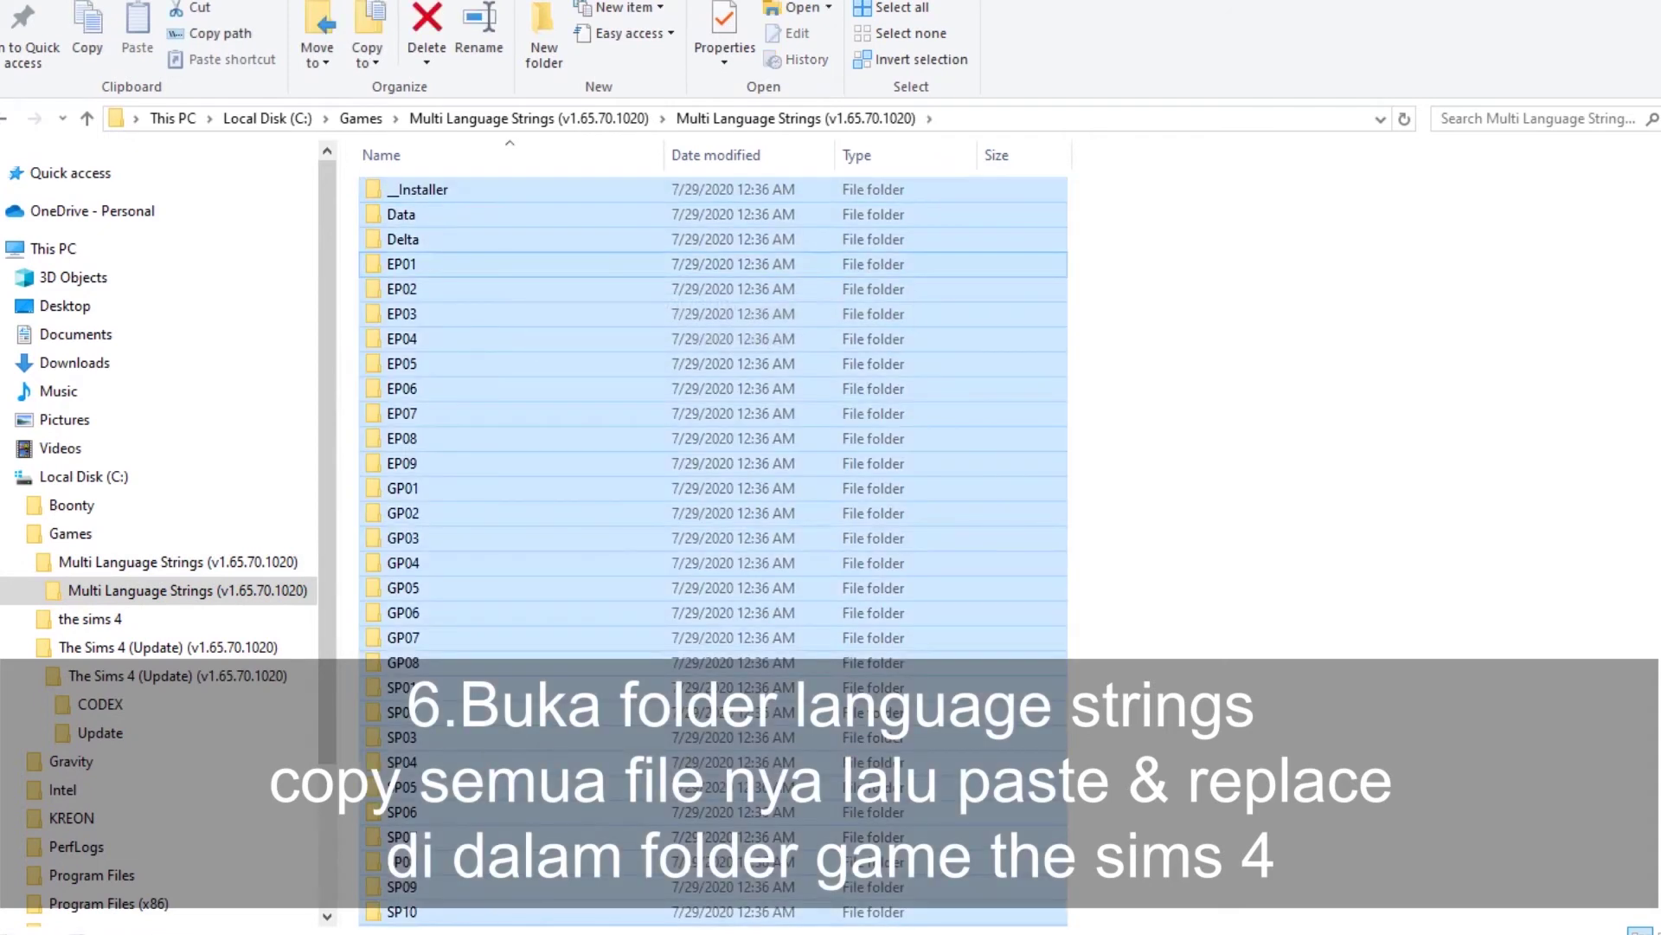
right_click(529, 275)
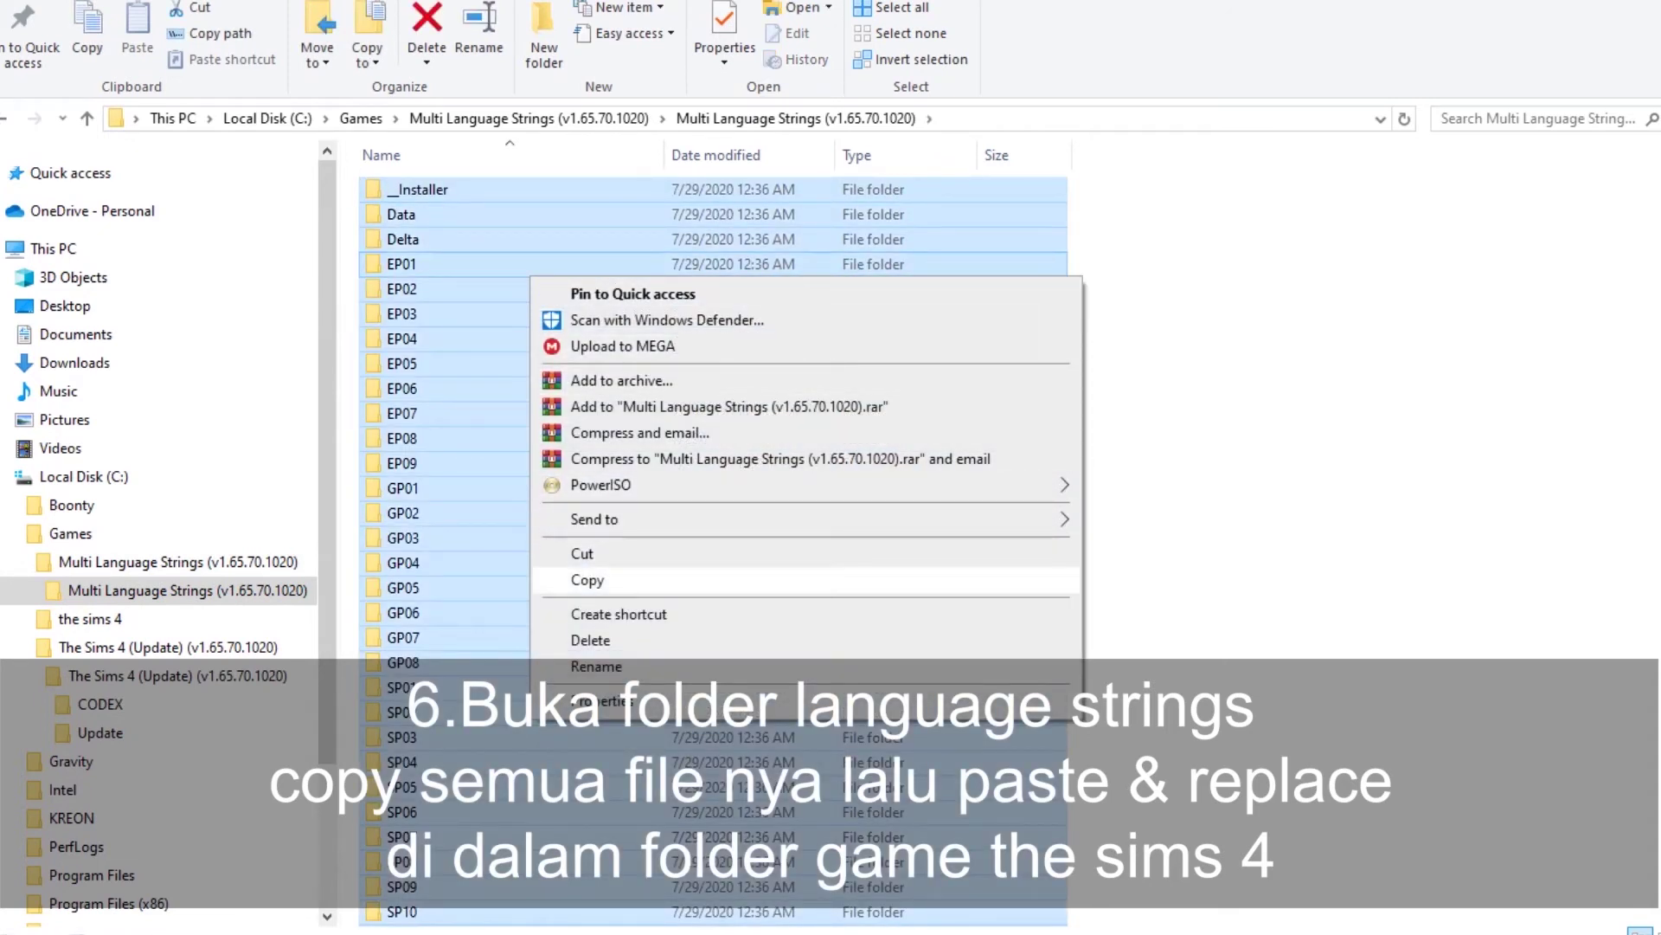
click(588, 580)
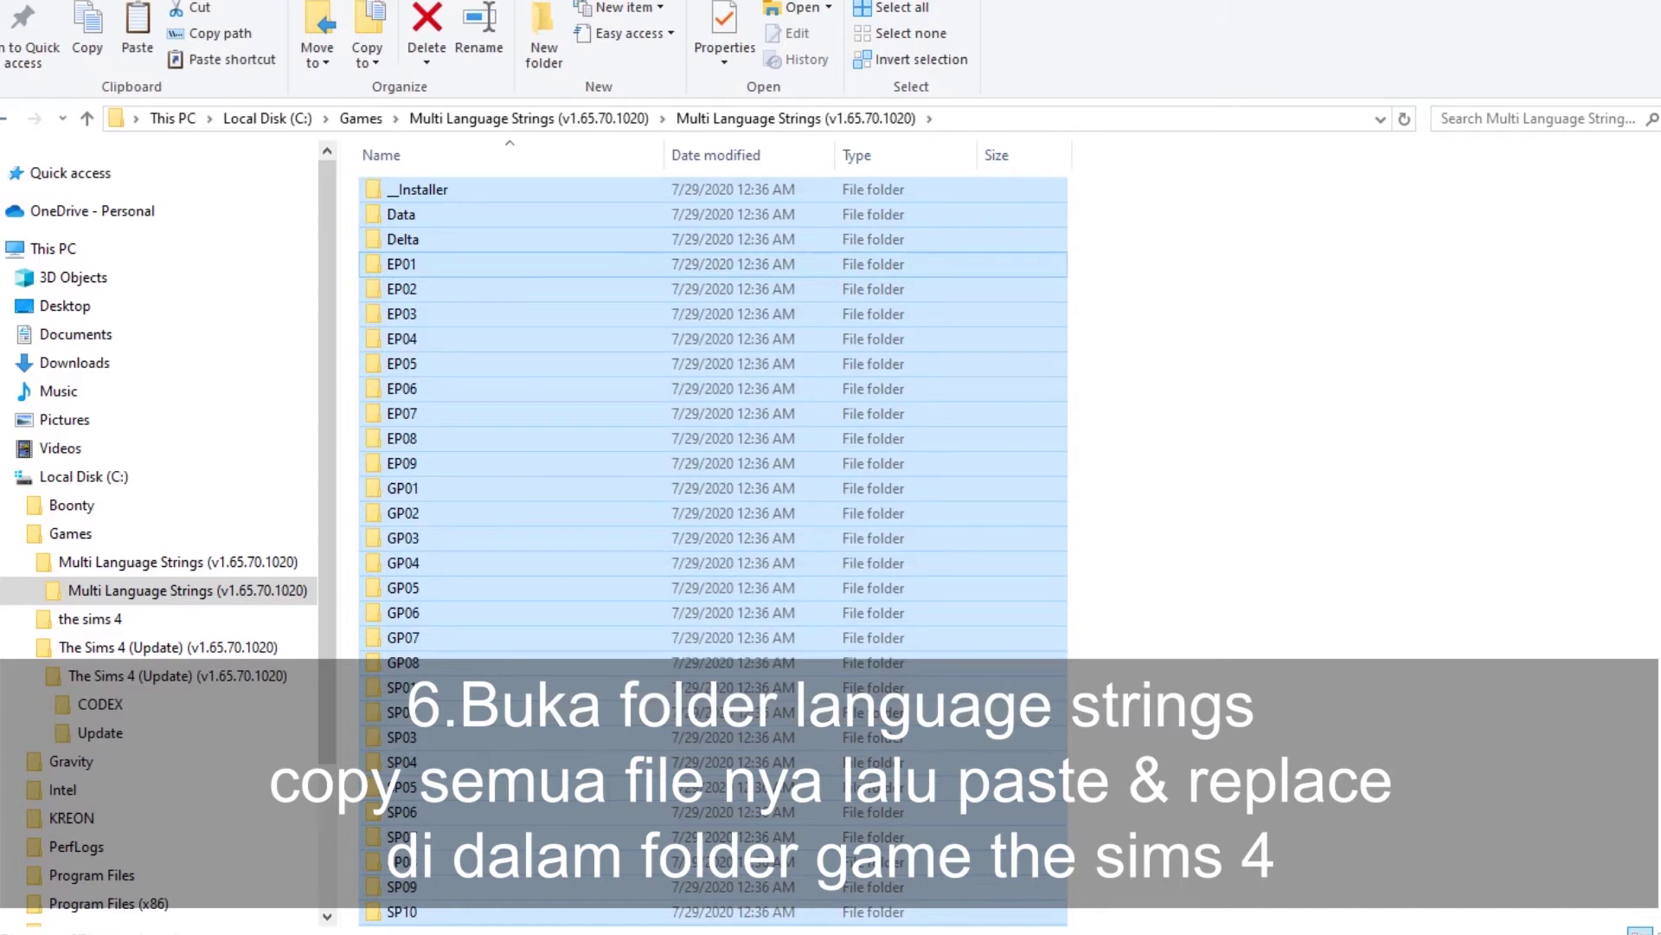
Paste the copied language files into C:\Games\the sims 4, replacing the files with the same names.
key(alt+Left)
key(alt+Left)
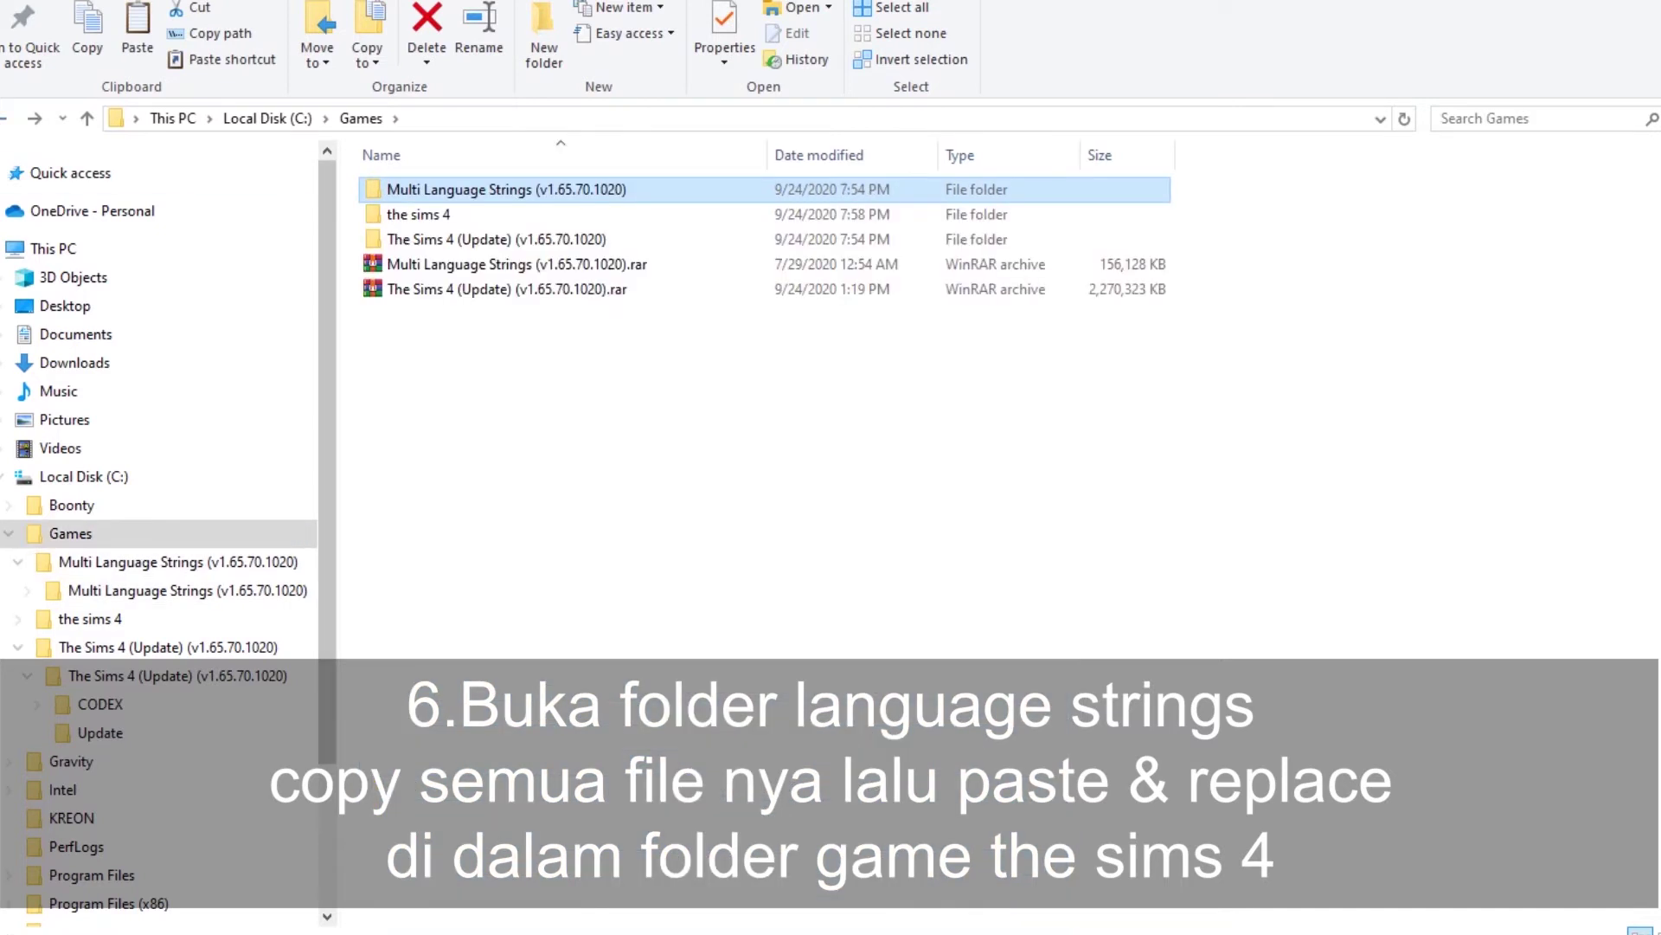
double_click(419, 214)
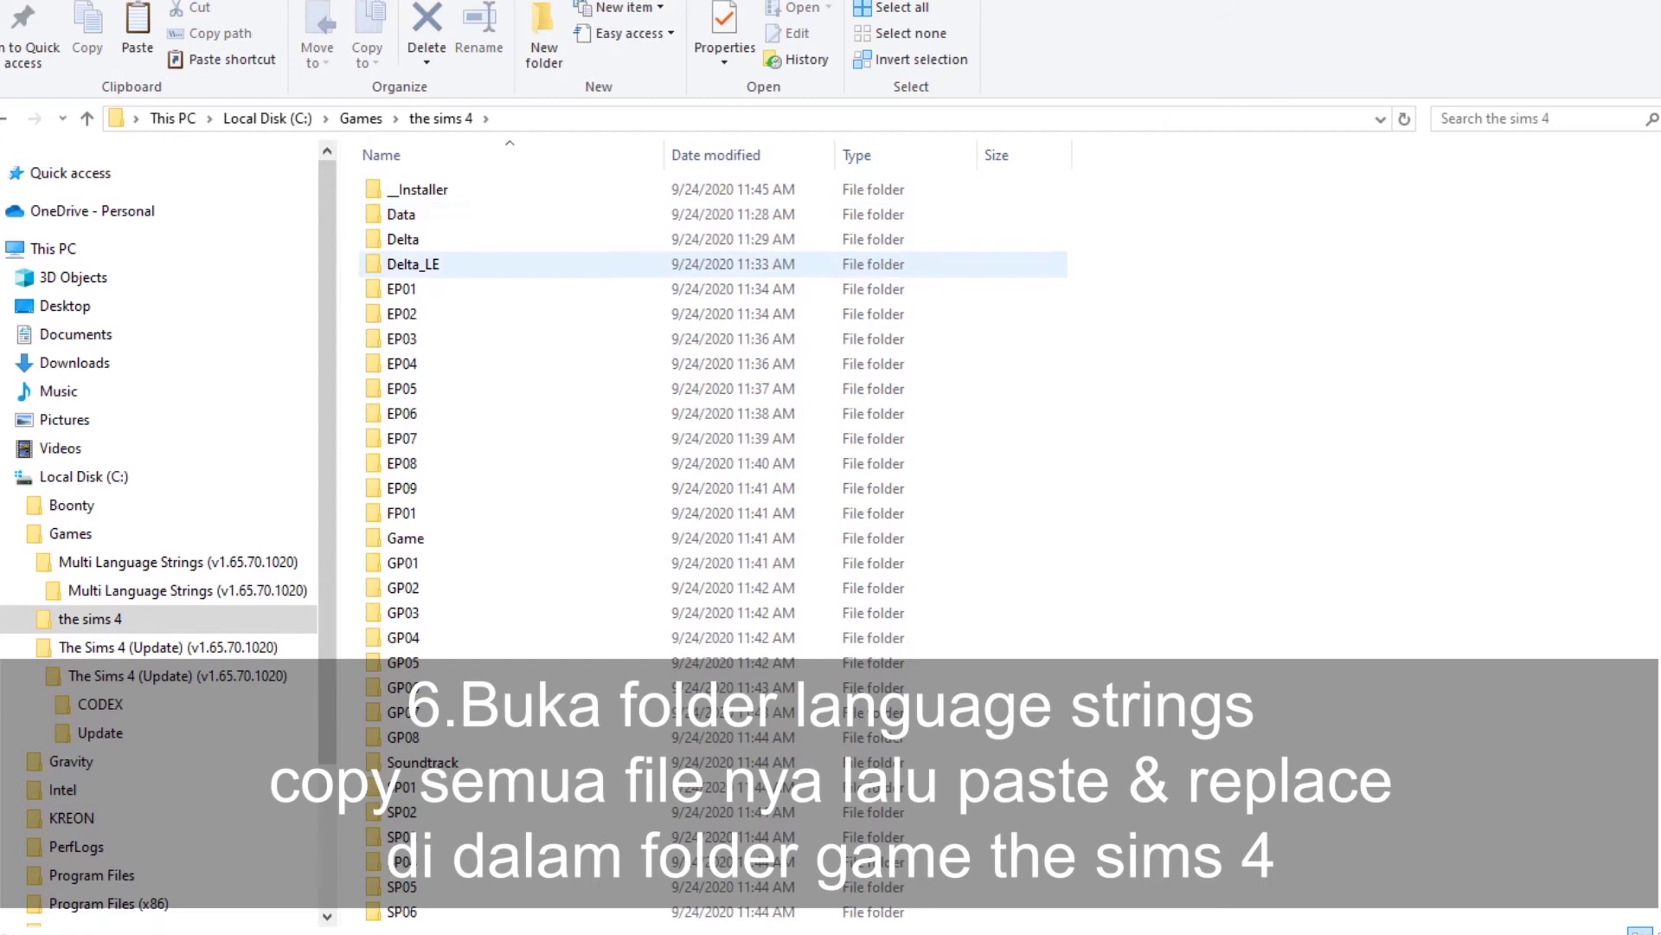
key(ctrl+v)
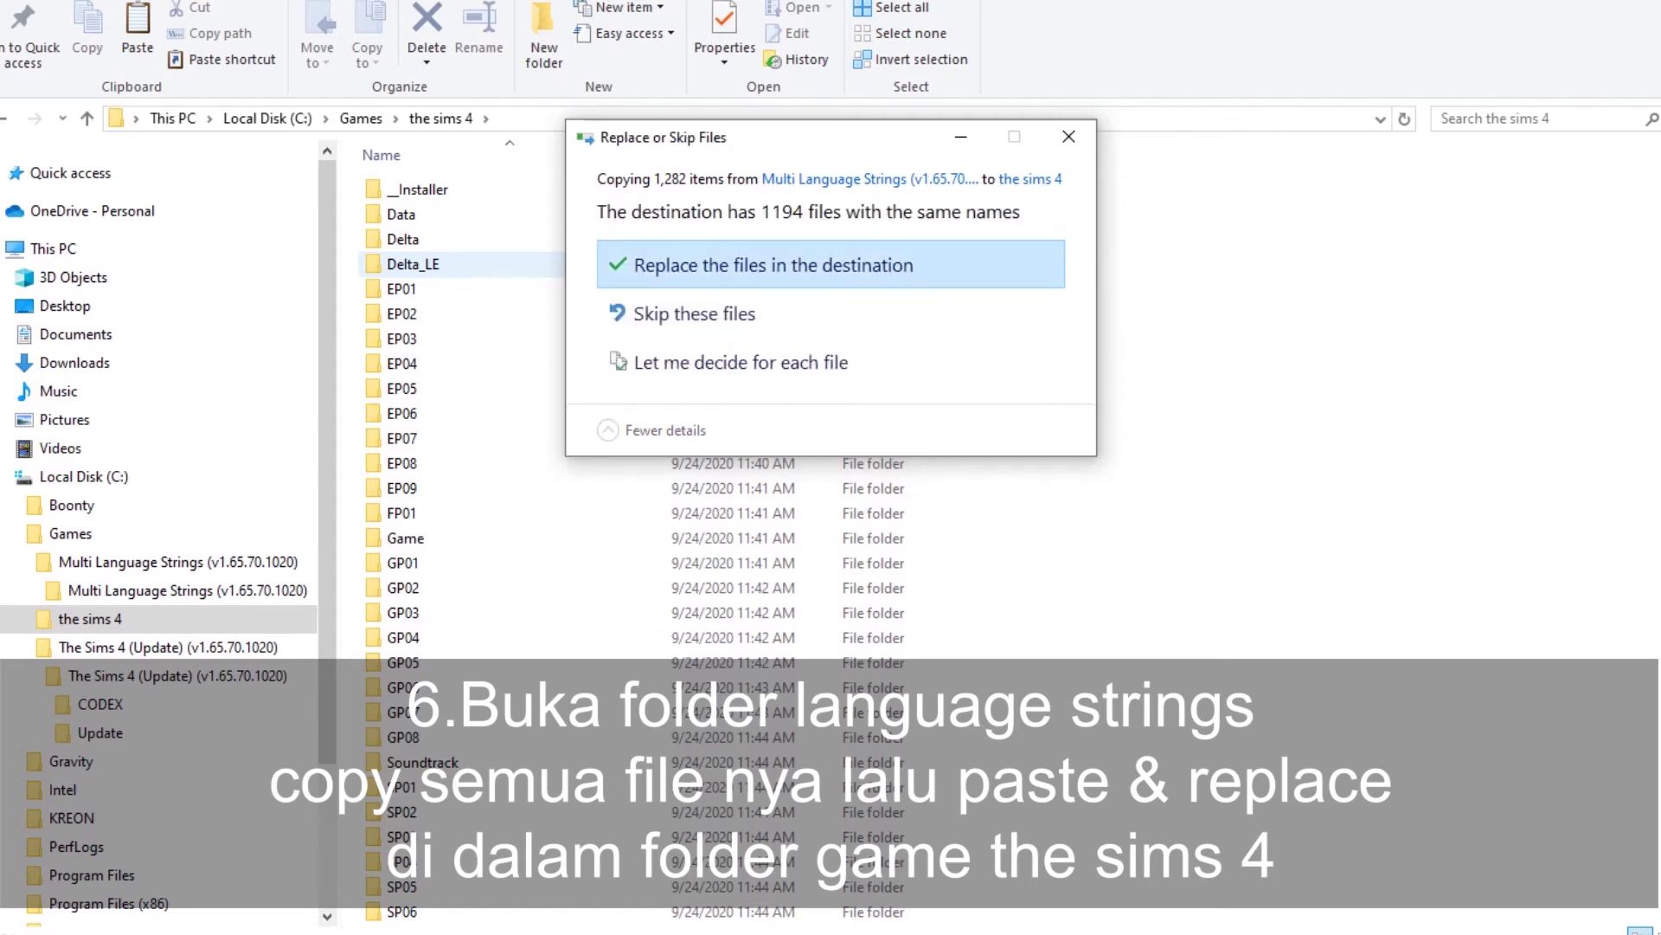
click(773, 265)
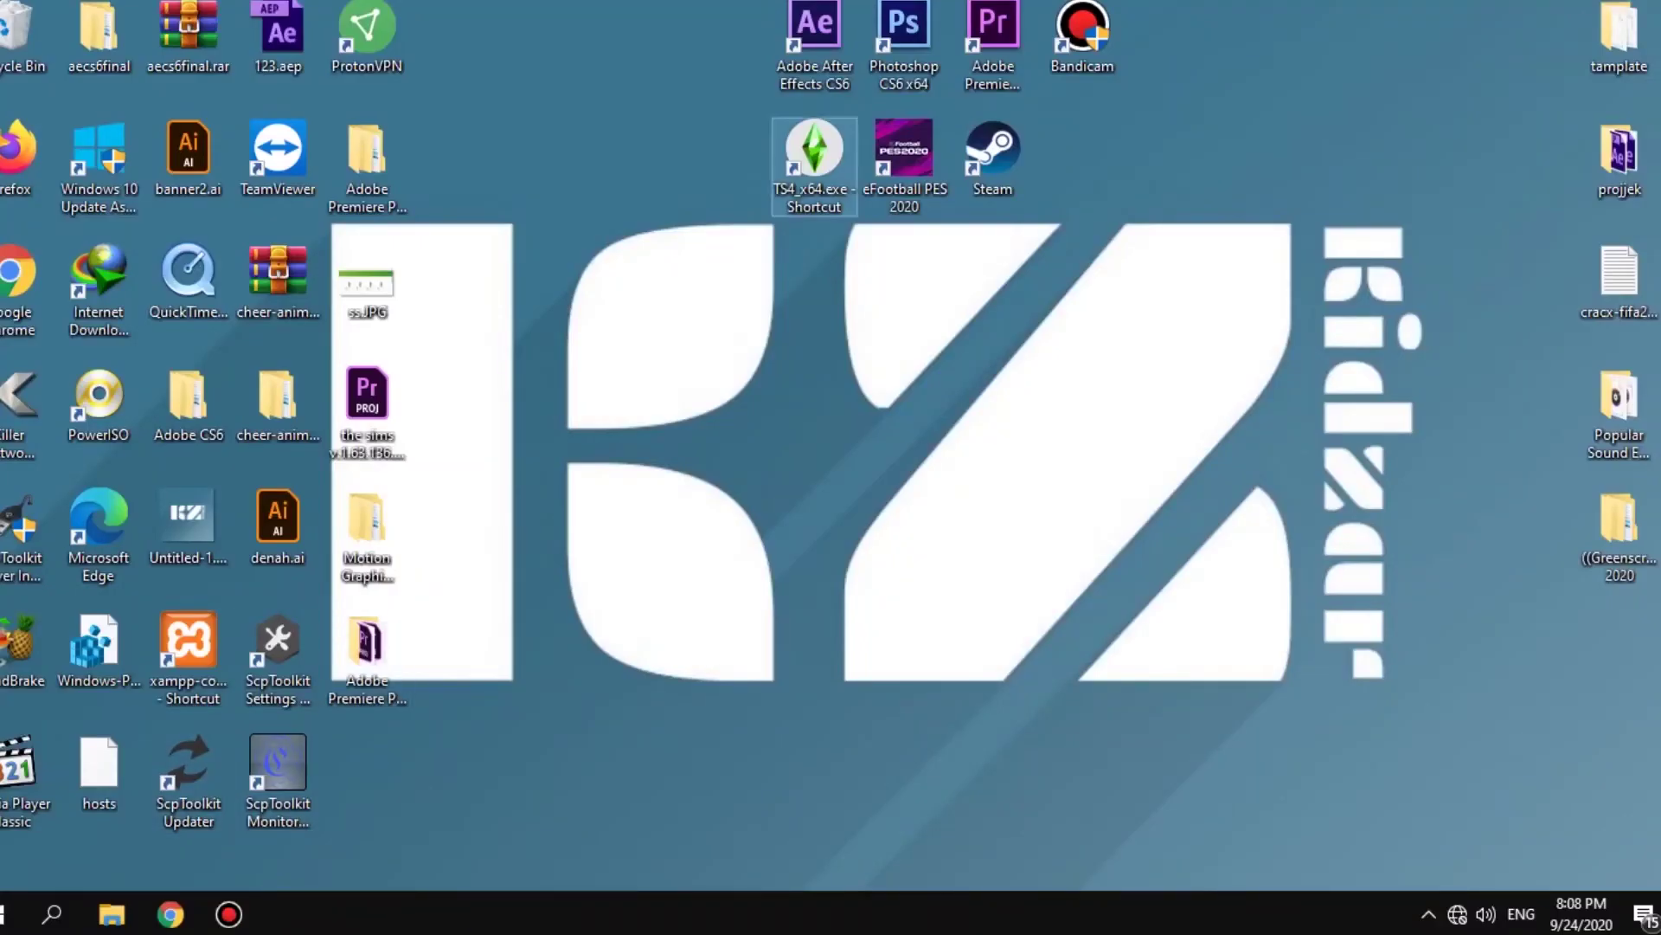
Launch the game as administrator from the TS4_x64.exe desktop shortcut.
right_click(809, 152)
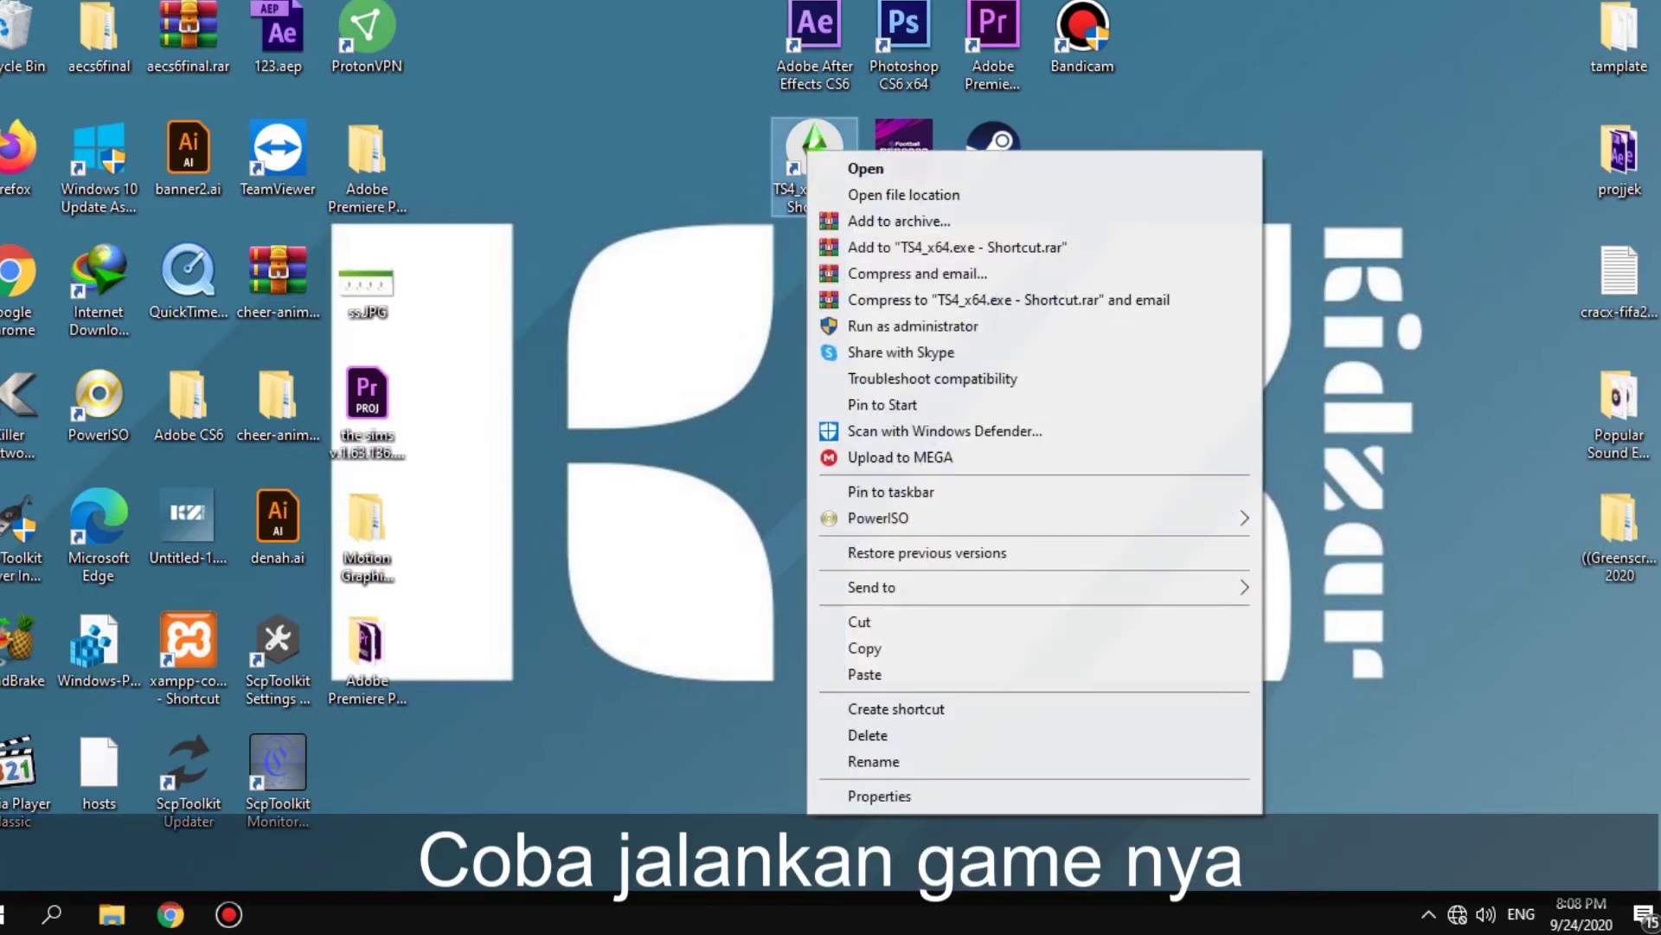
click(913, 325)
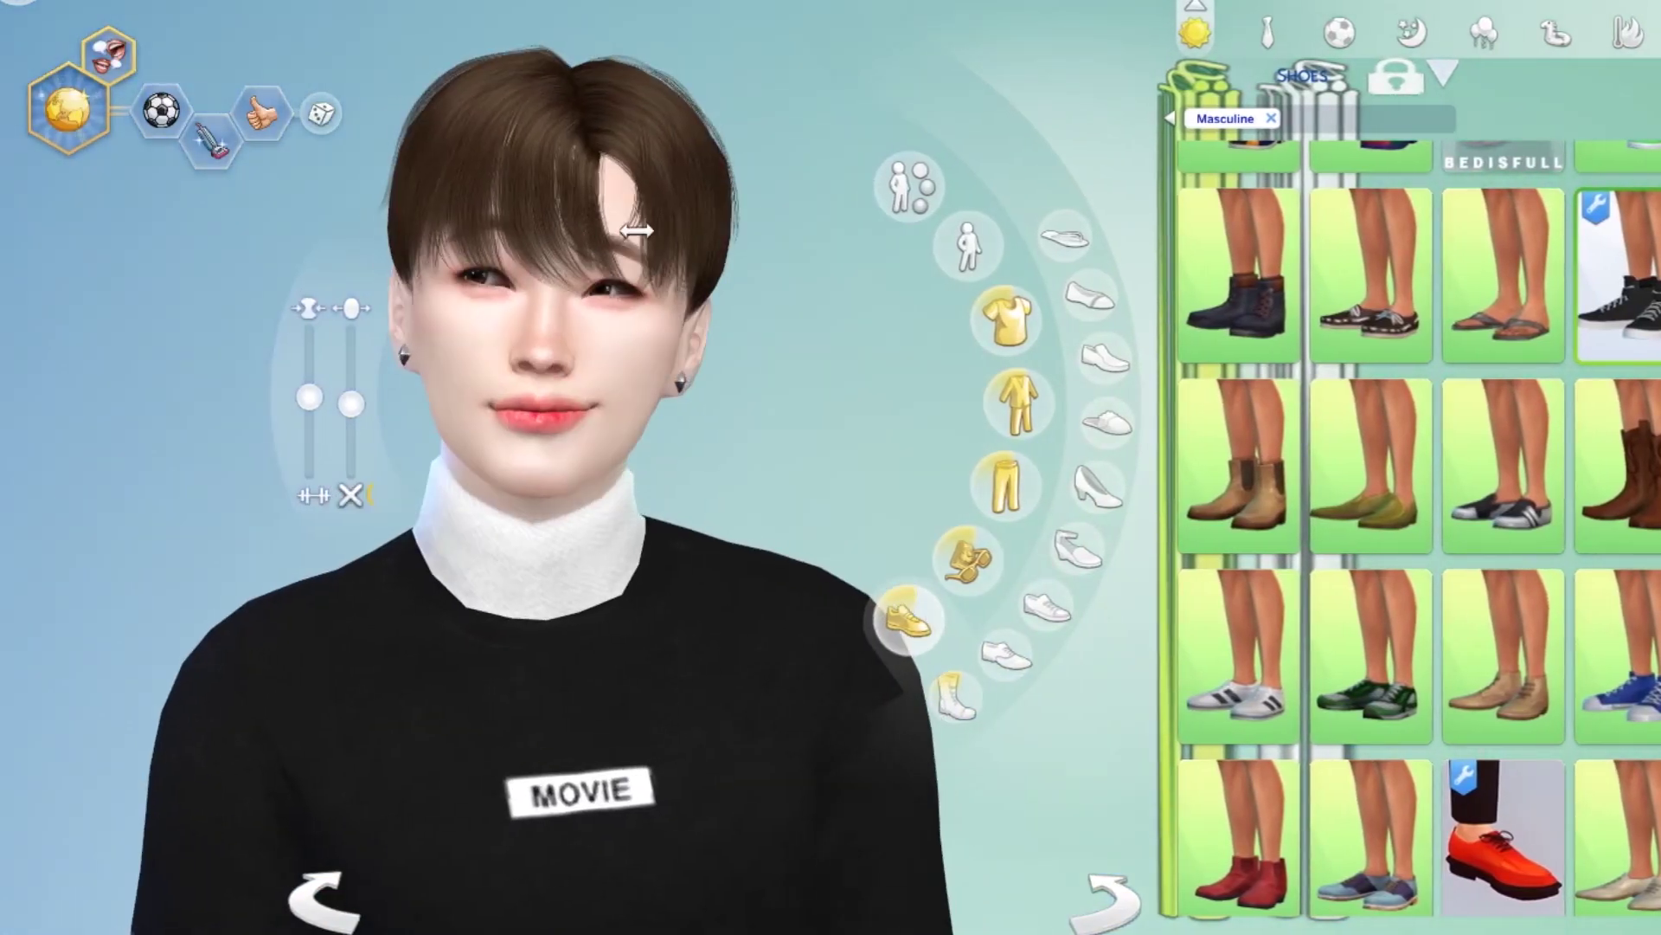
Give the Sim the Sugar high hairstyle and try several hair colors, ending on ash grey.
click(631, 229)
click(1403, 305)
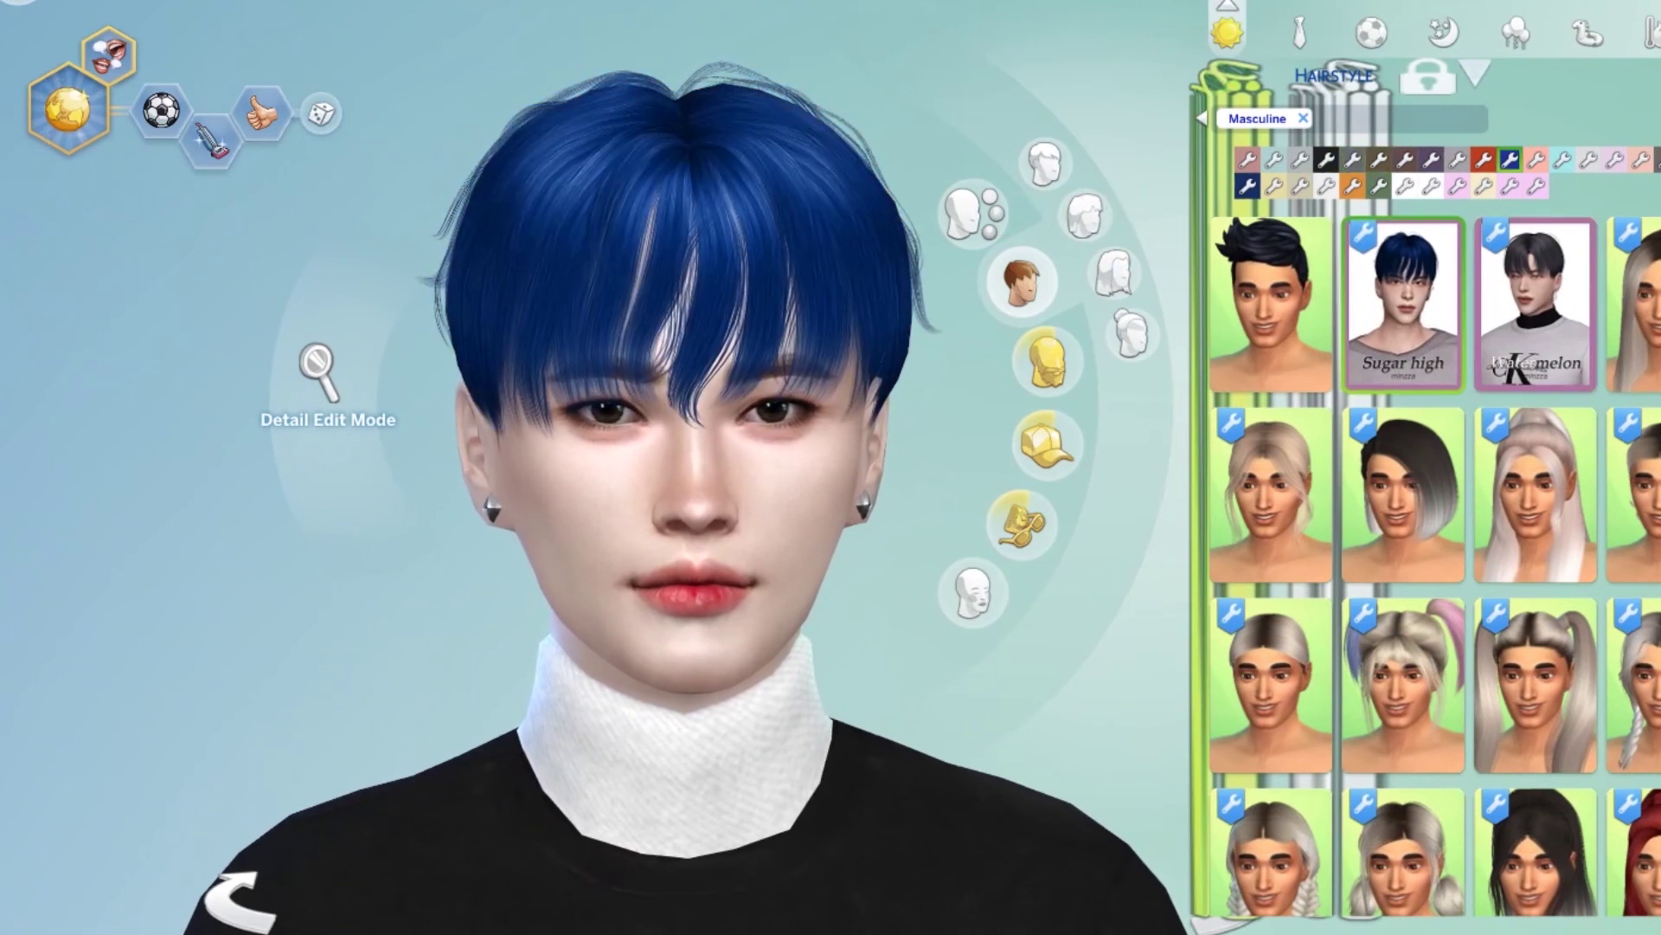
click(1656, 159)
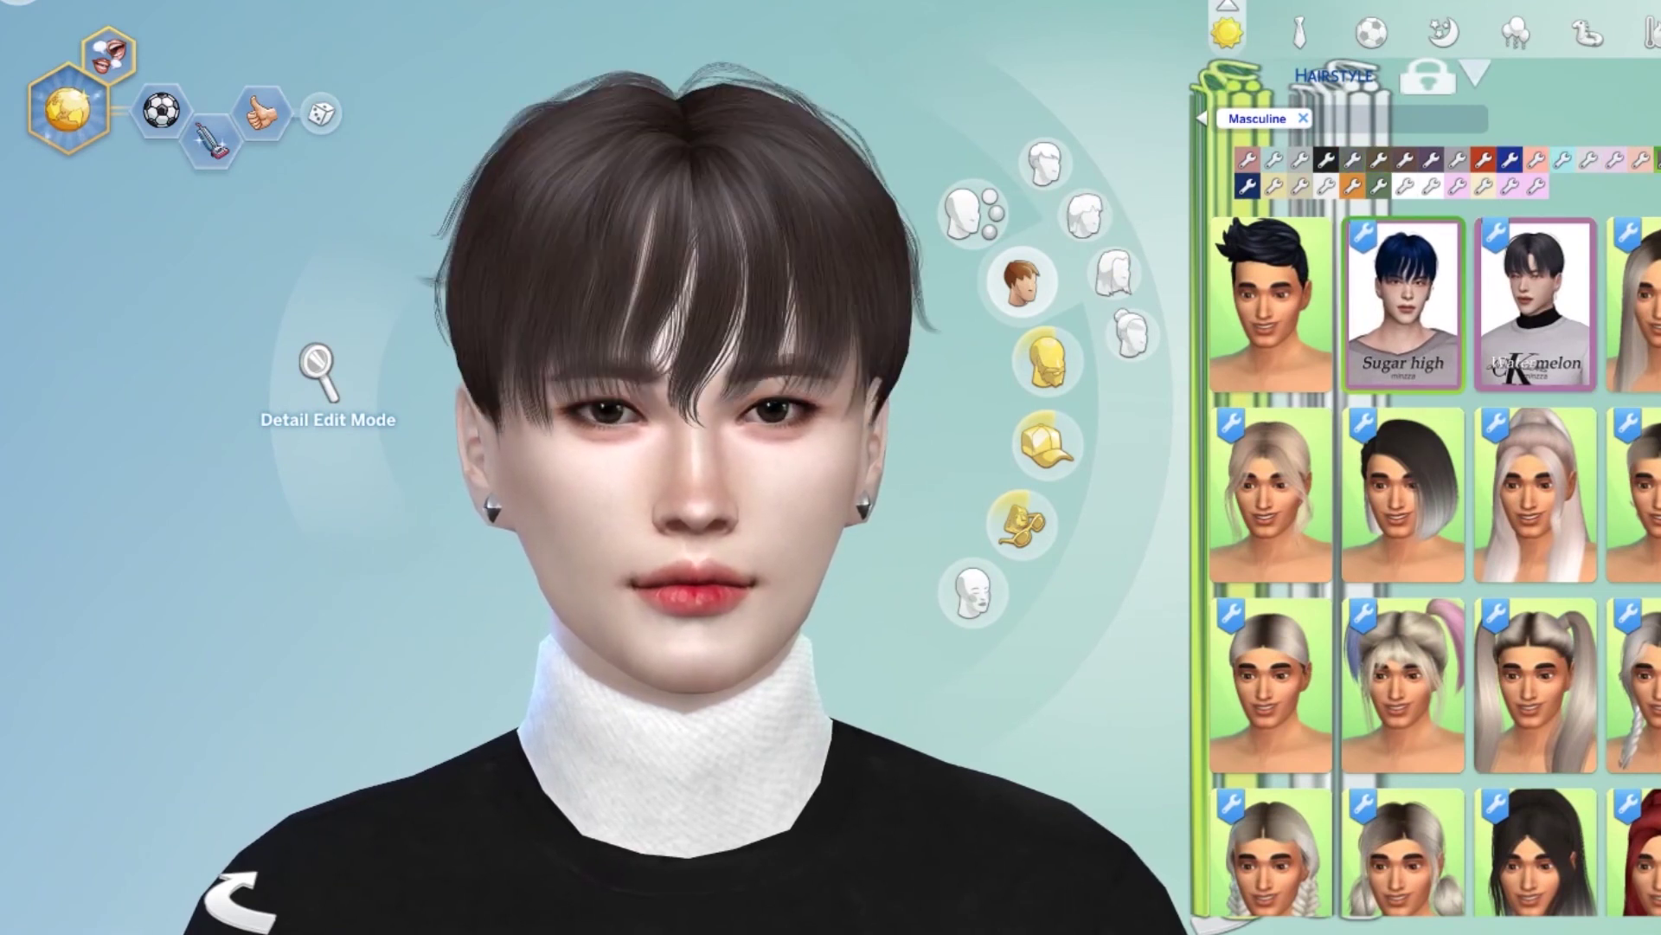
click(1562, 159)
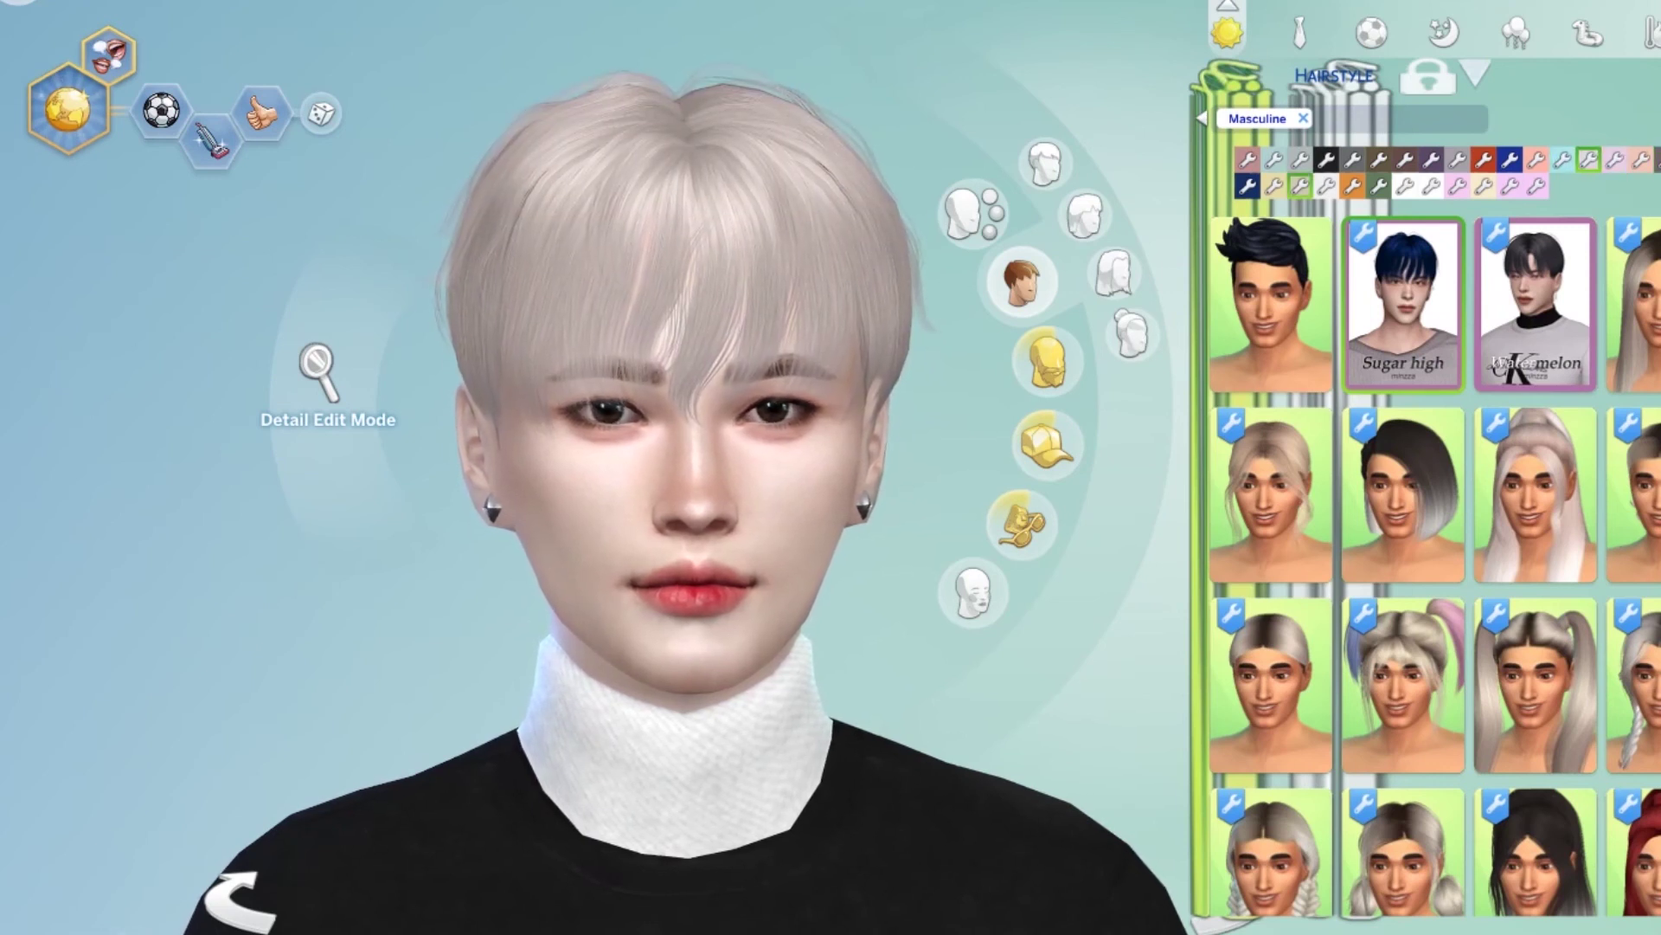
click(1301, 186)
click(1326, 159)
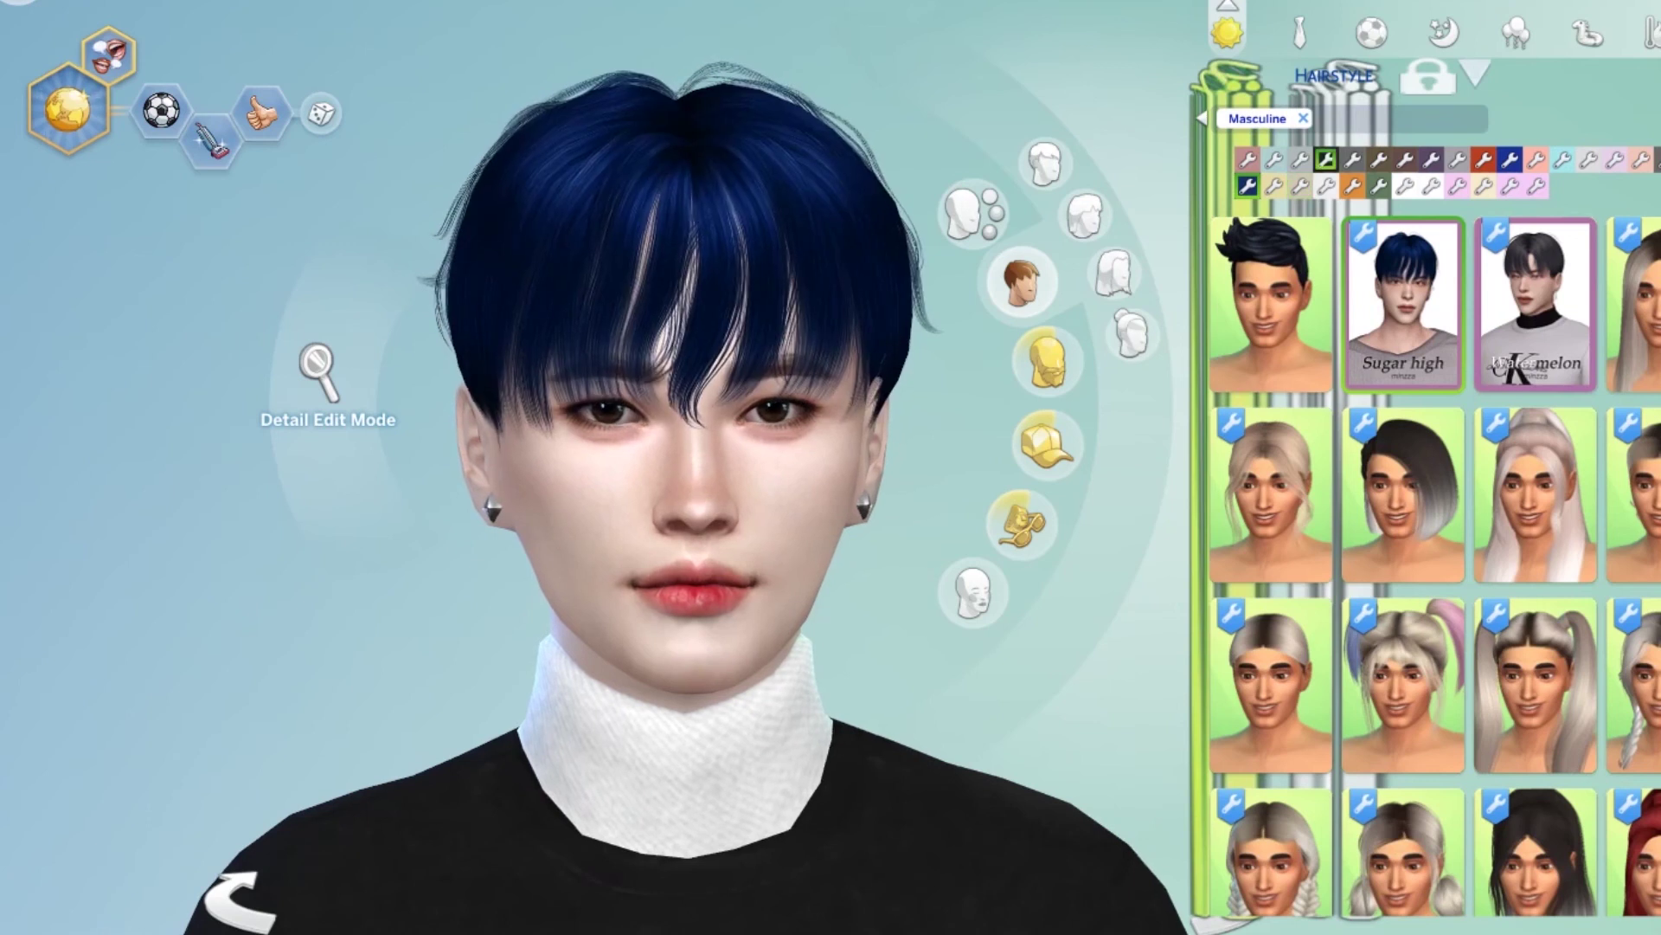
click(1457, 159)
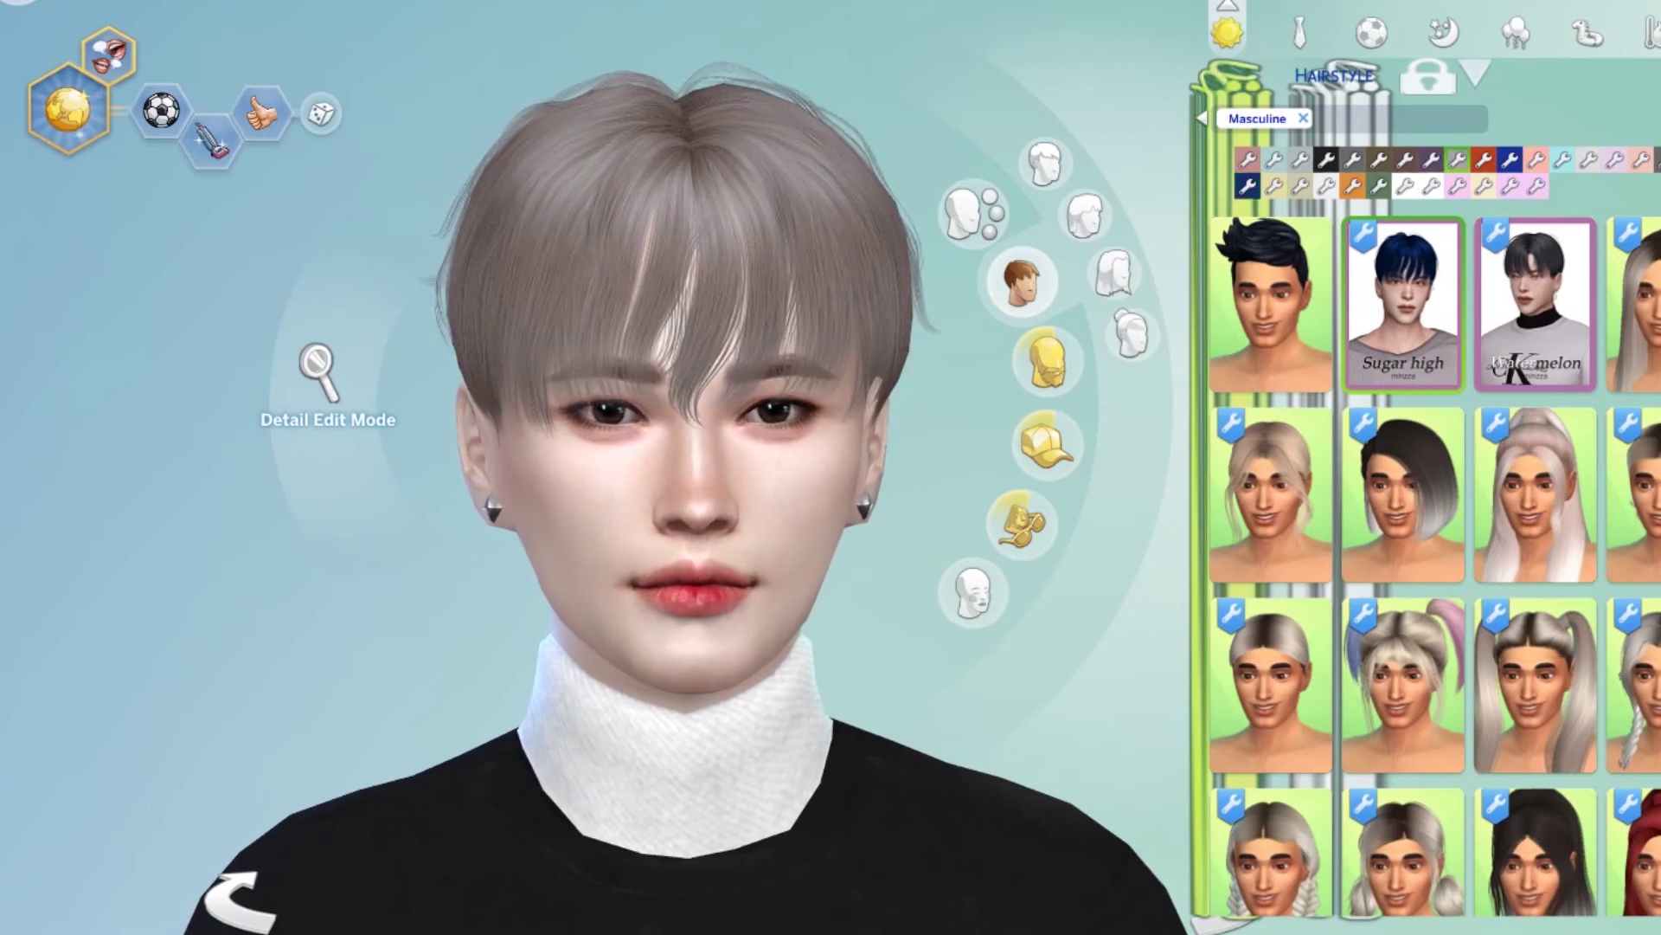
Try several tops on the Sim, including the blue San Diego Skipper California sweater over a checked shirt.
scroll(785, 504, down, 3)
click(768, 523)
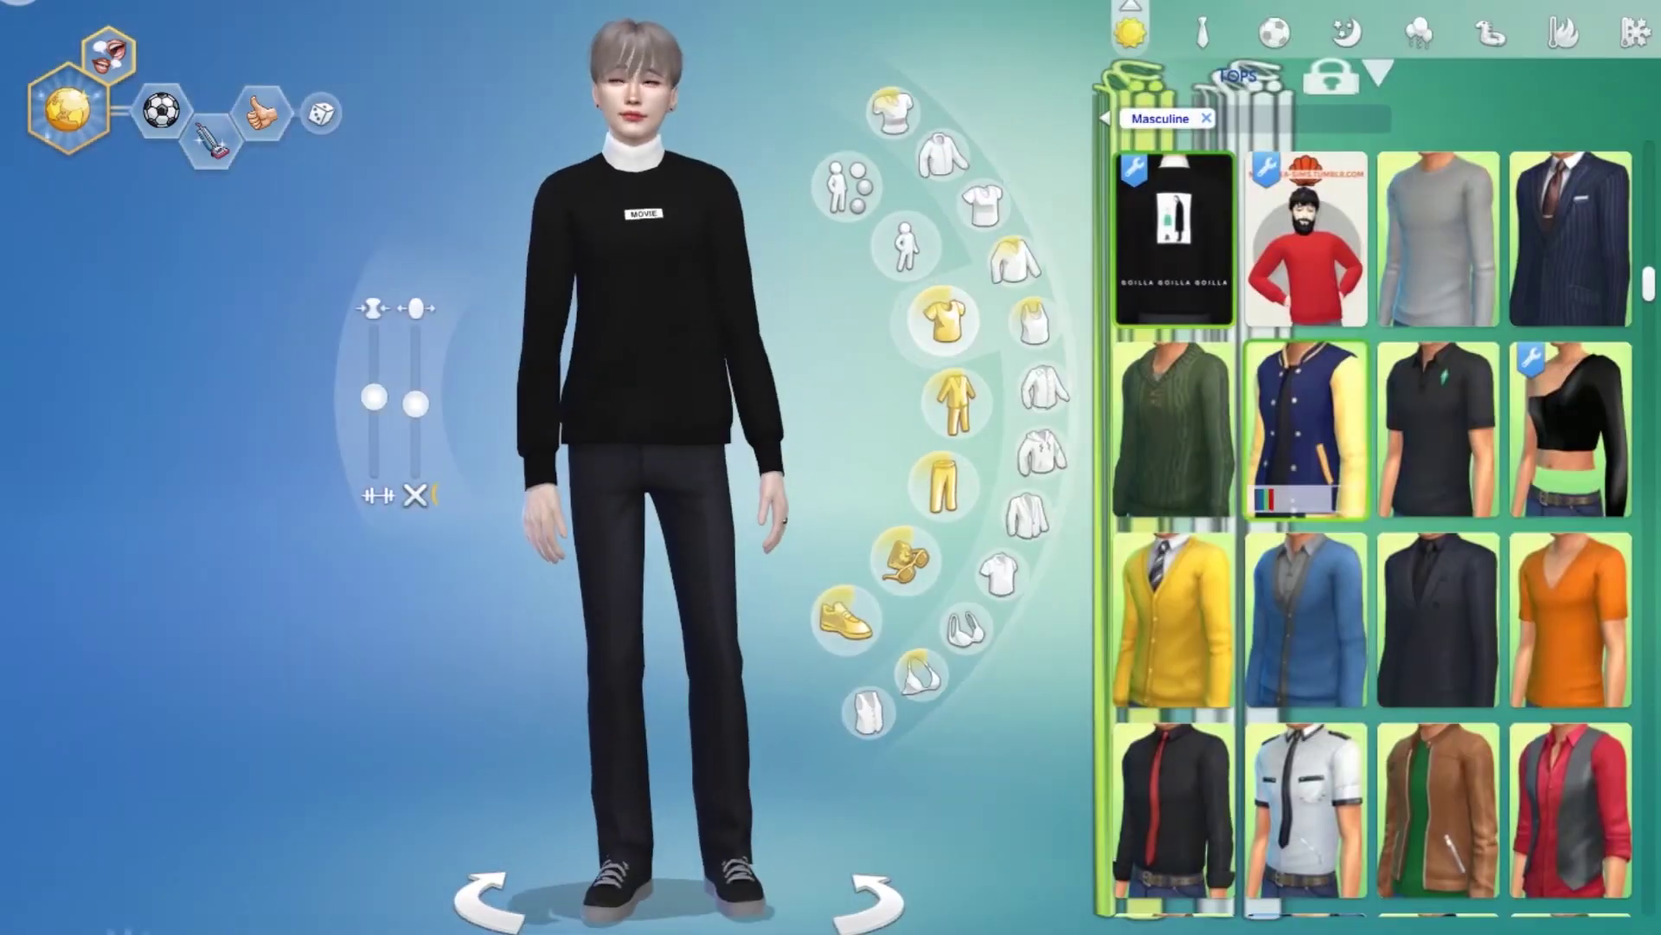
scroll(1175, 414, up, 3)
click(1175, 225)
click(1439, 225)
scroll(1439, 225, up, 2)
click(1307, 314)
scroll(1307, 314, up, 2)
click(1307, 225)
scroll(1308, 225, up, 2)
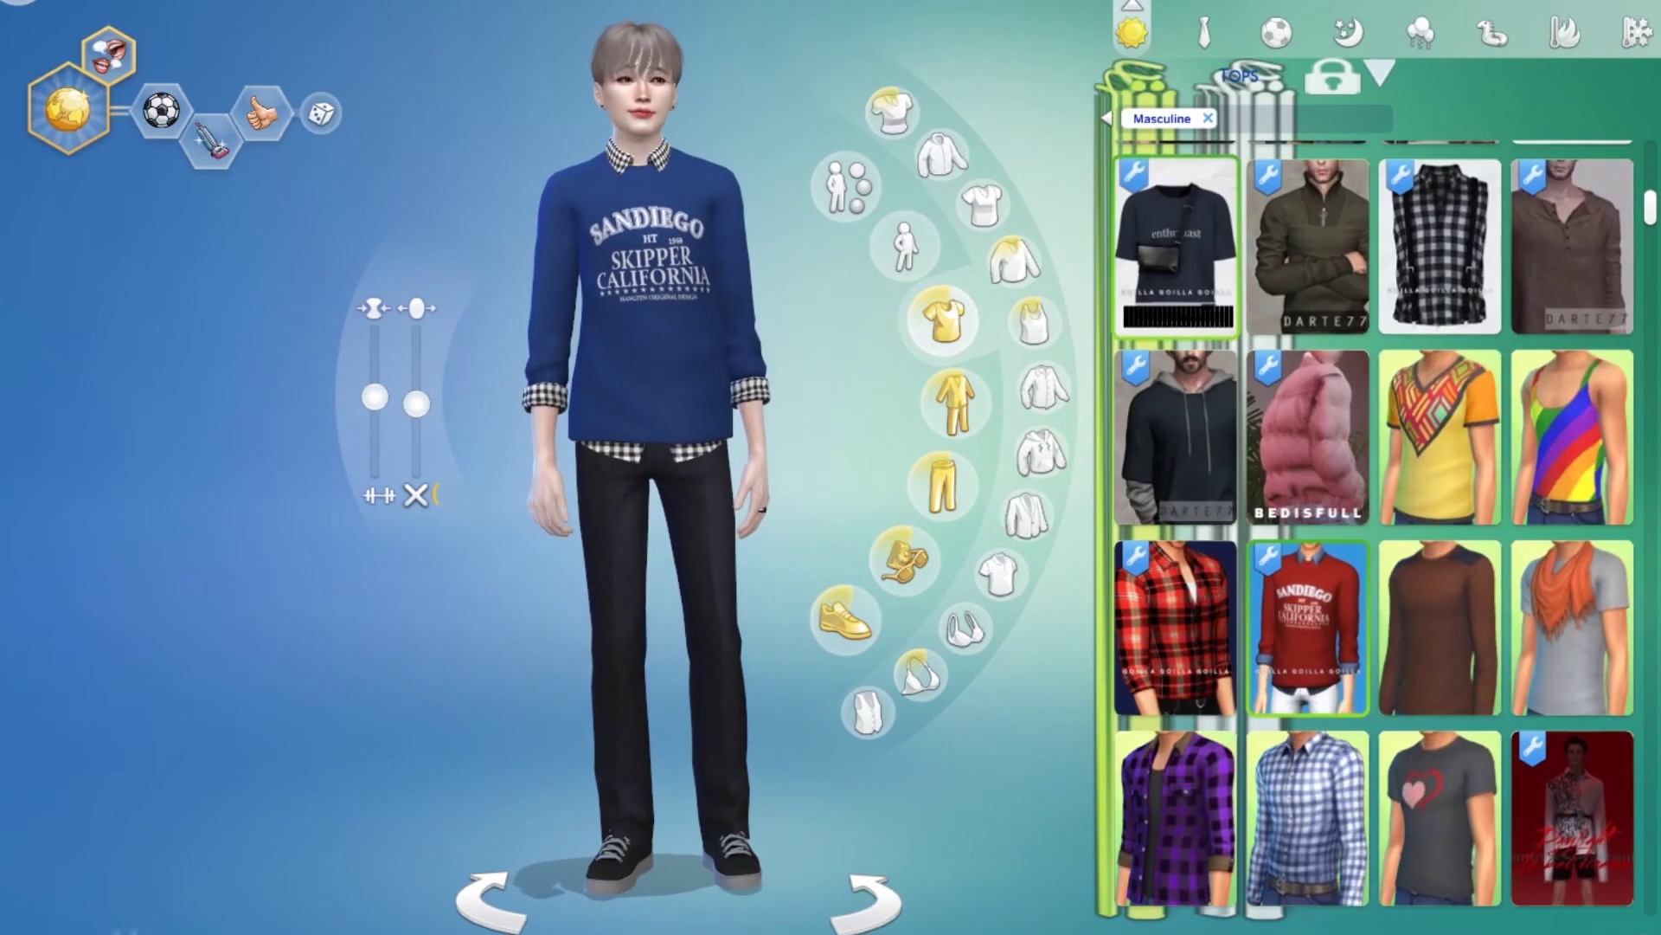
Dress the Sim in the short-sleeved T-shirt with a crossbody bag and try its swatches, including plain navy.
mouse_move(1213, 182)
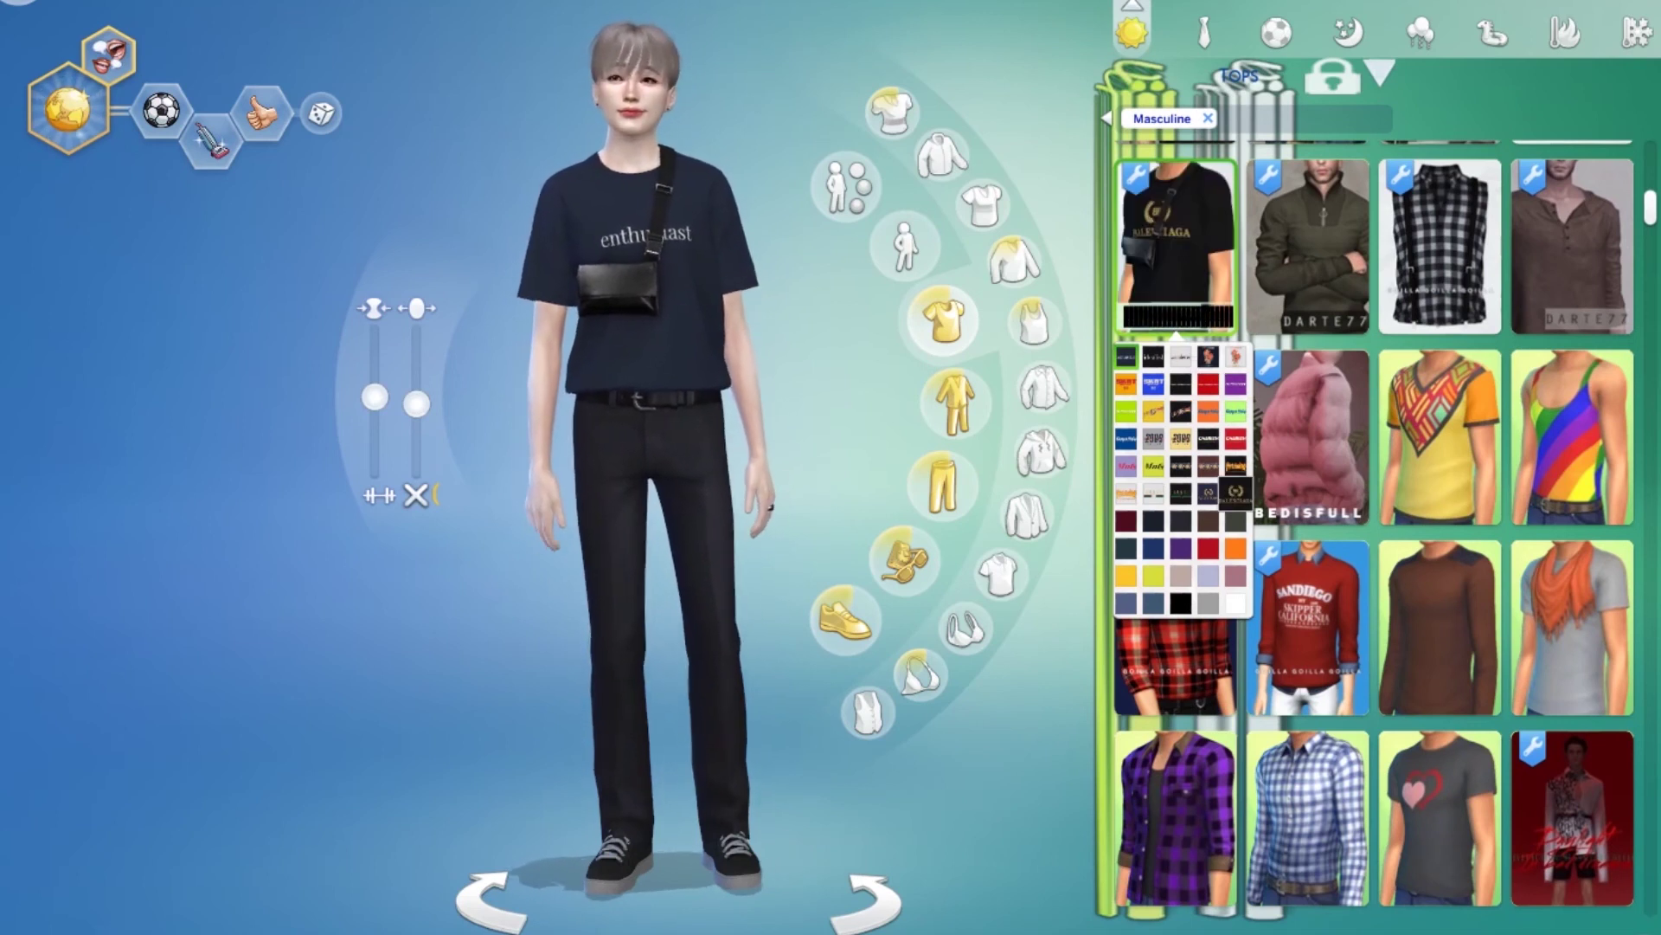
click(1235, 495)
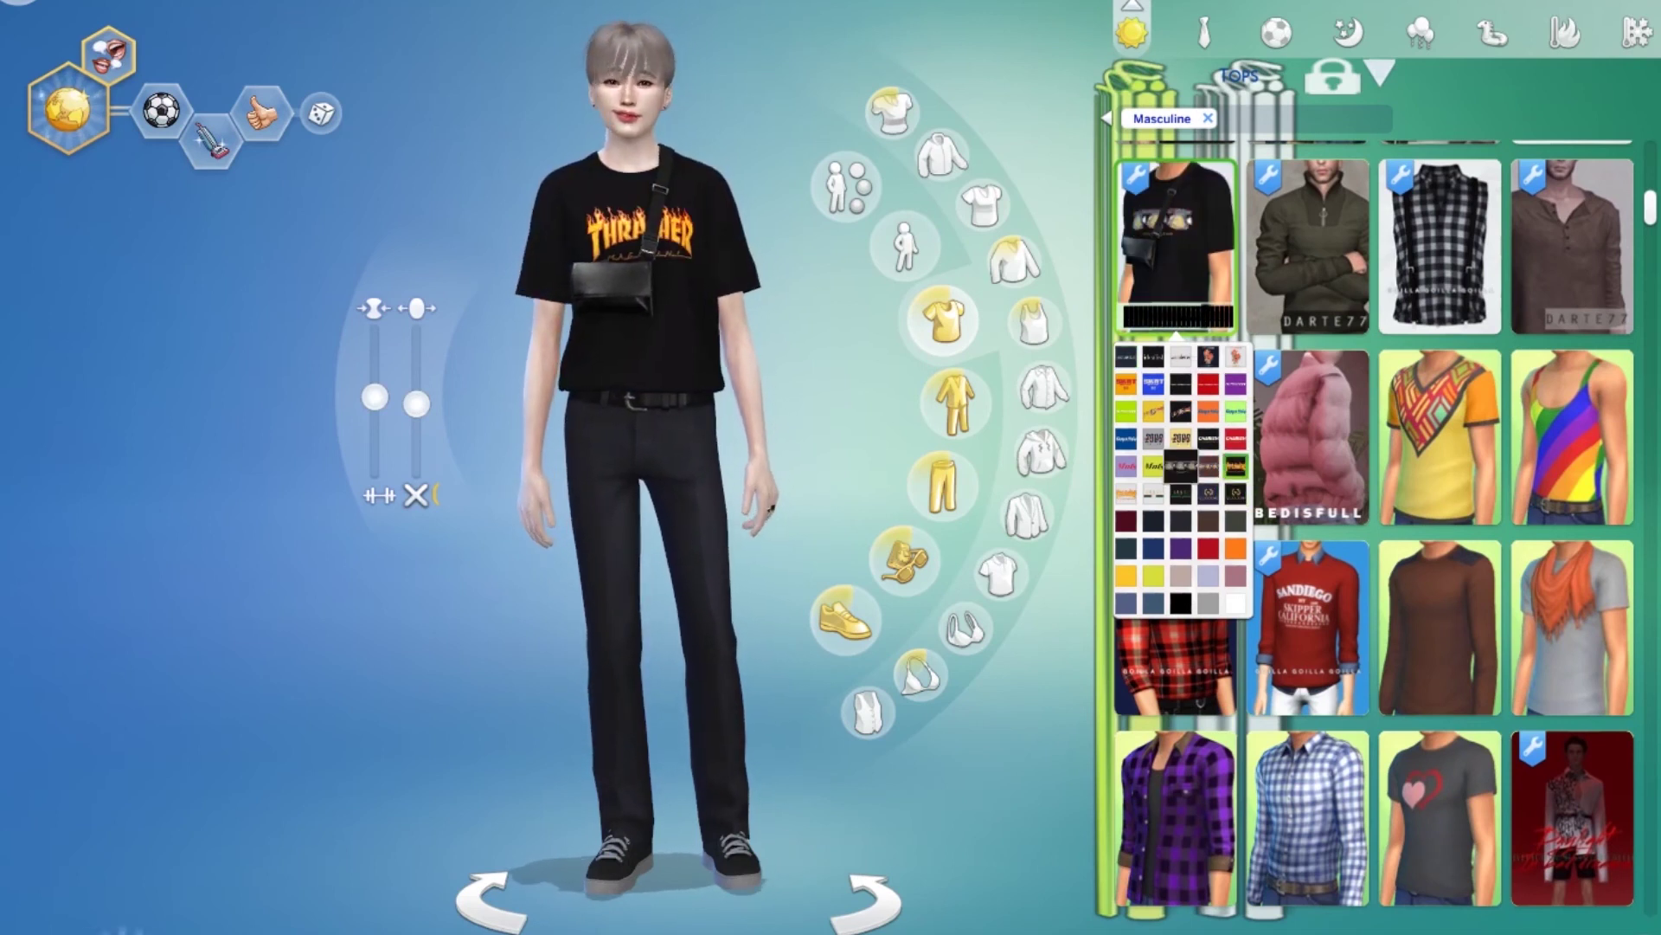
click(1153, 521)
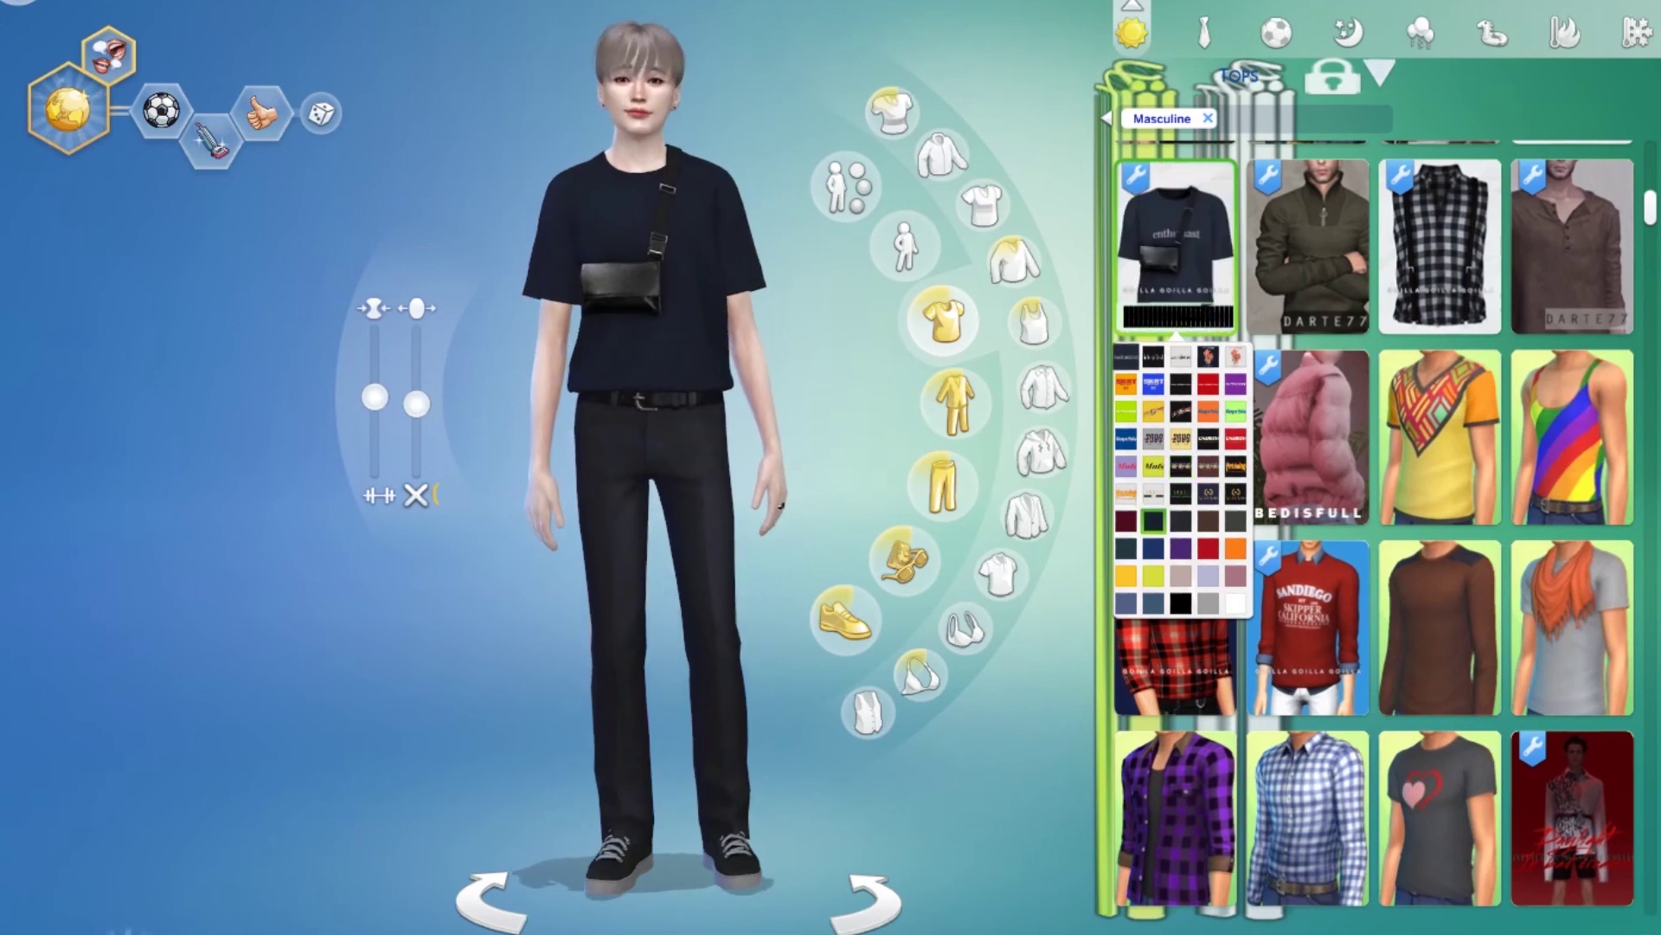
Dress the Sim in the black Trillyke jeans with ripped knees and a waist chain, and view the face up close.
click(955, 405)
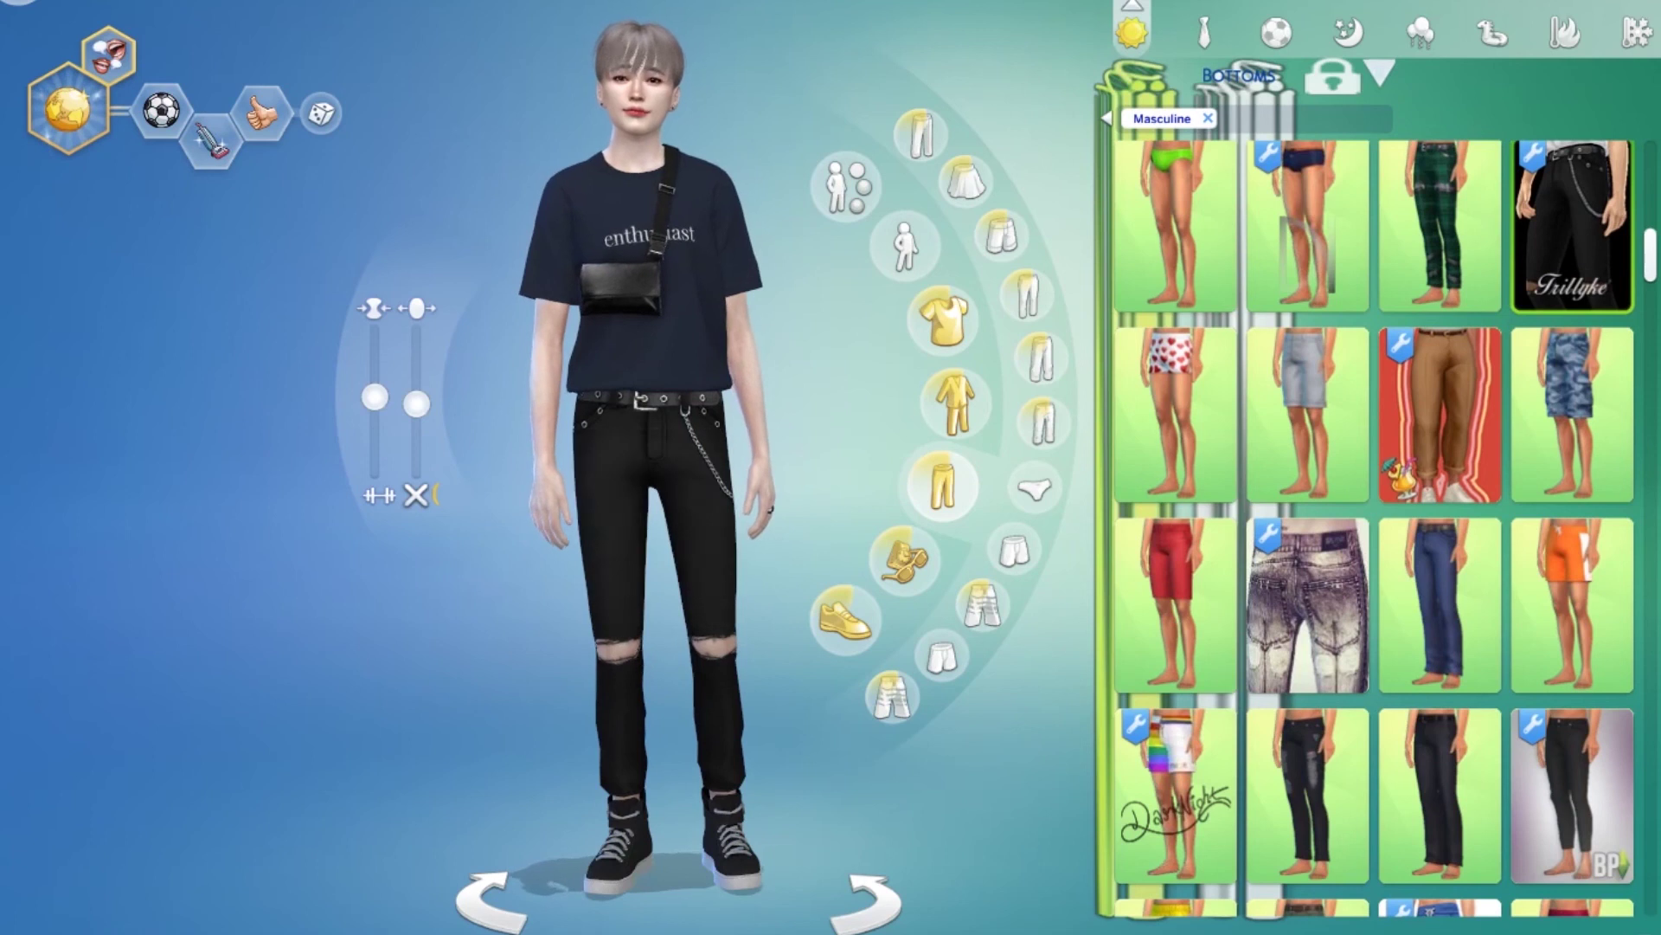
scroll(649, 623, up, 3)
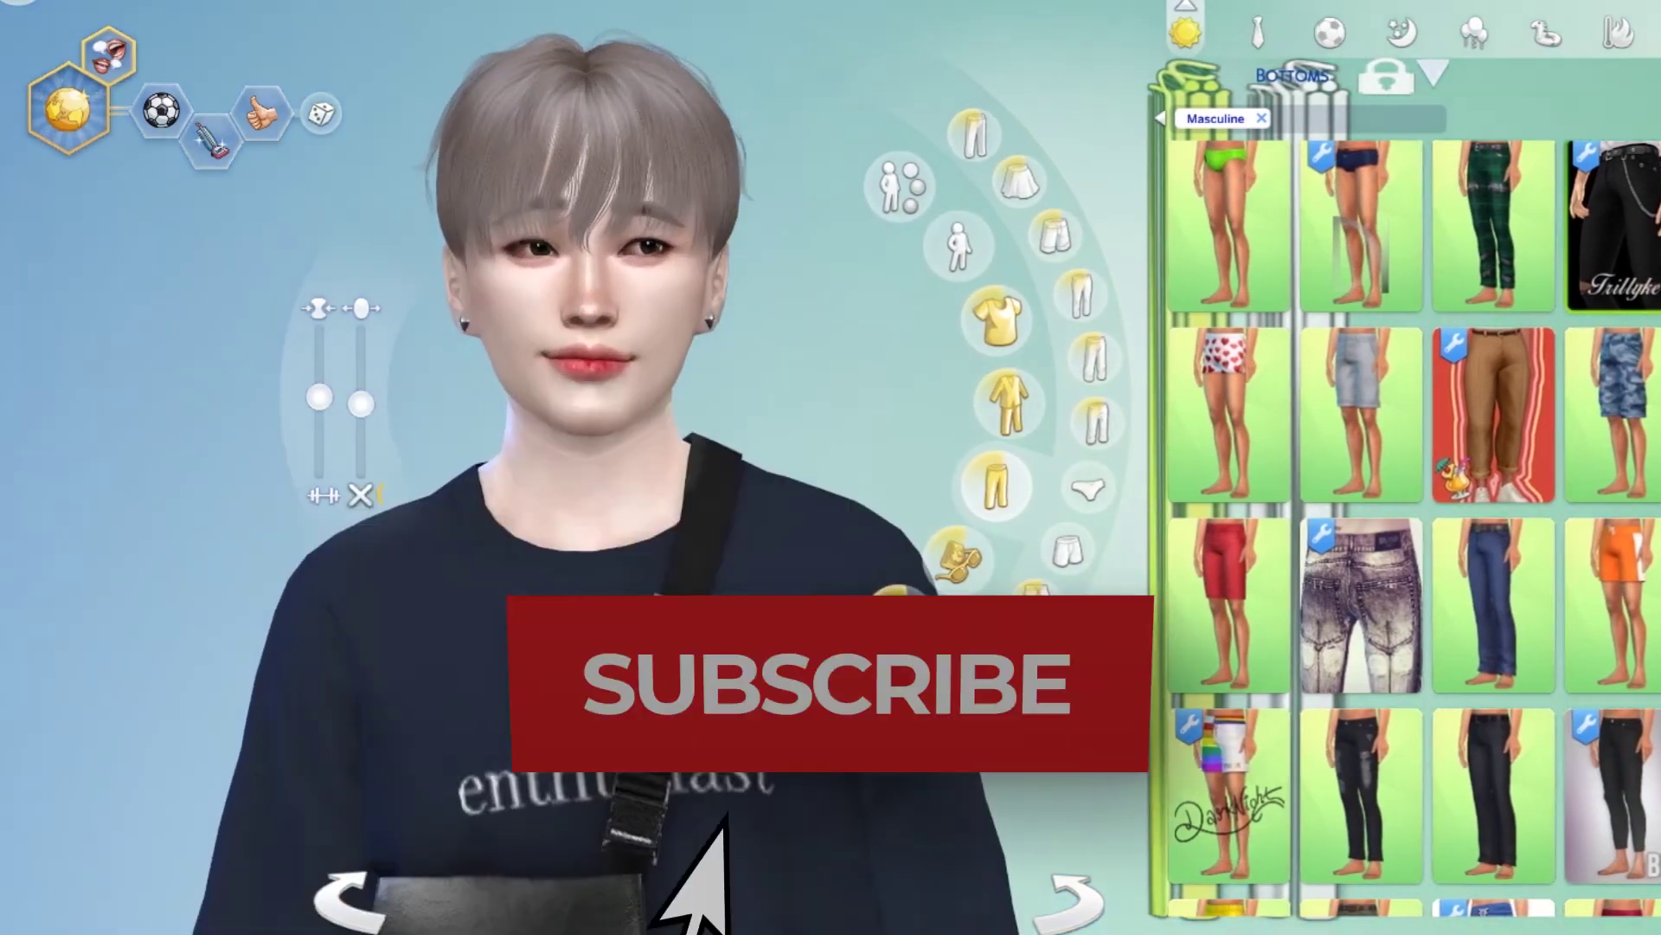
click(589, 823)
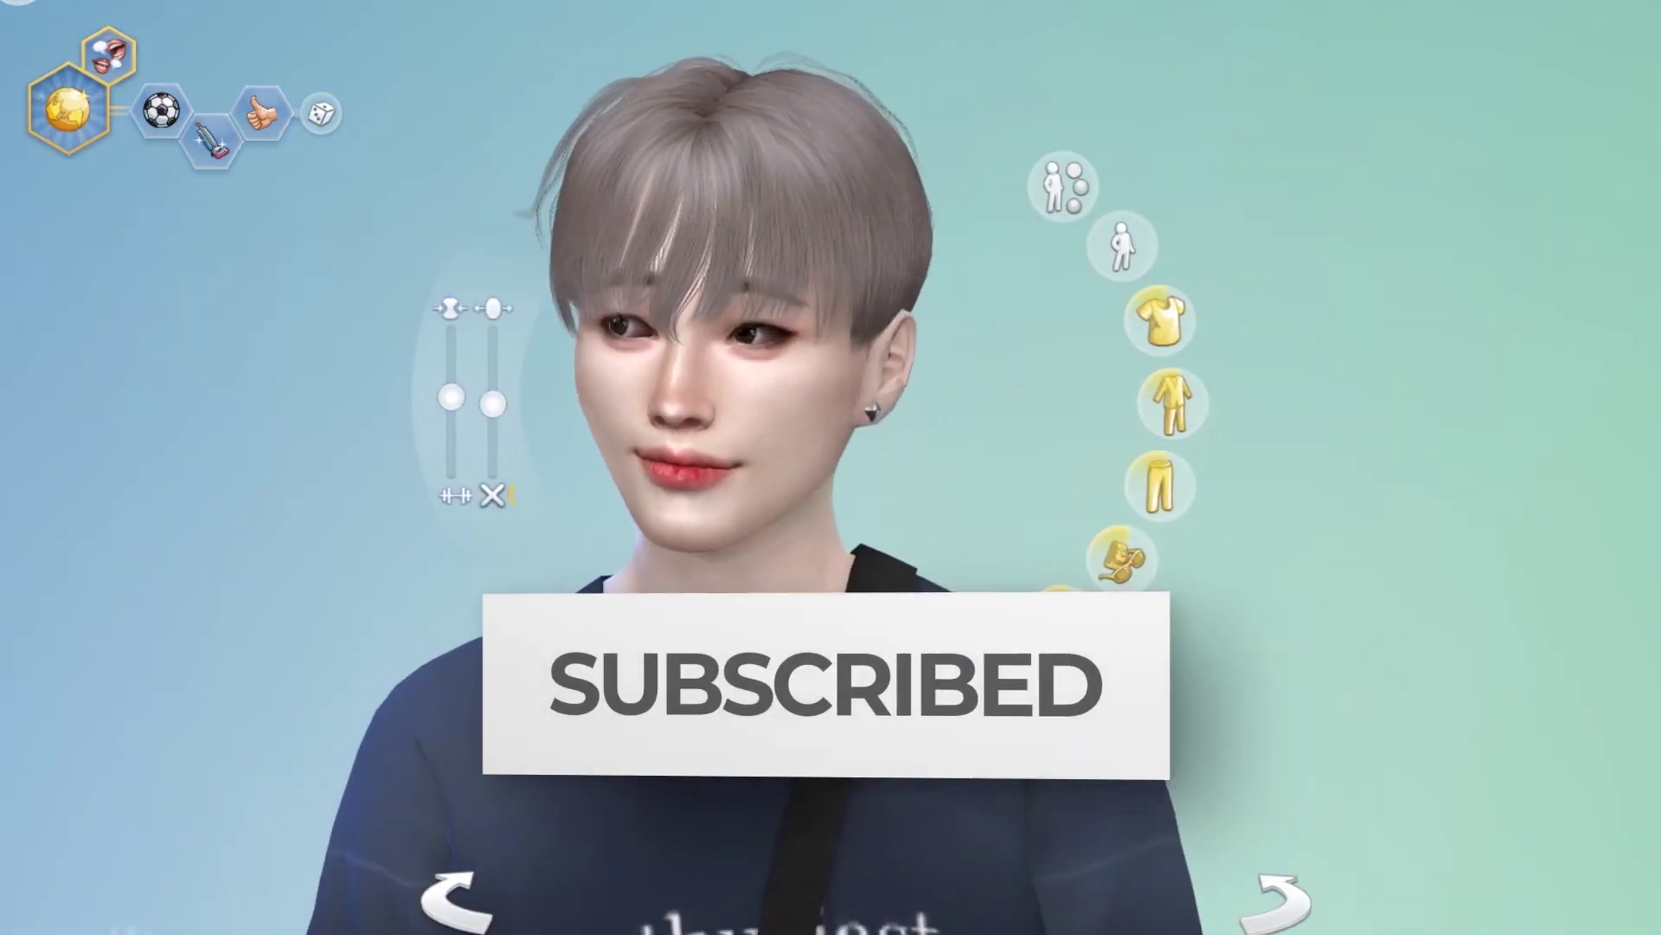